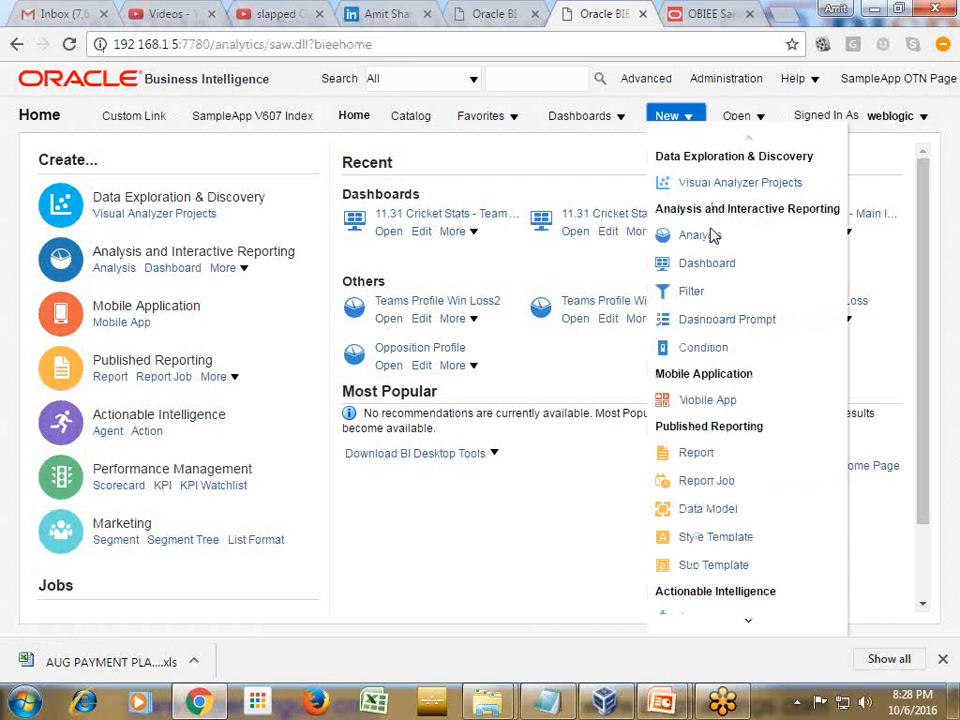
# - Create a new analysis based on the Y13 - Sports Demo subject area
pyautogui.click(712, 235)
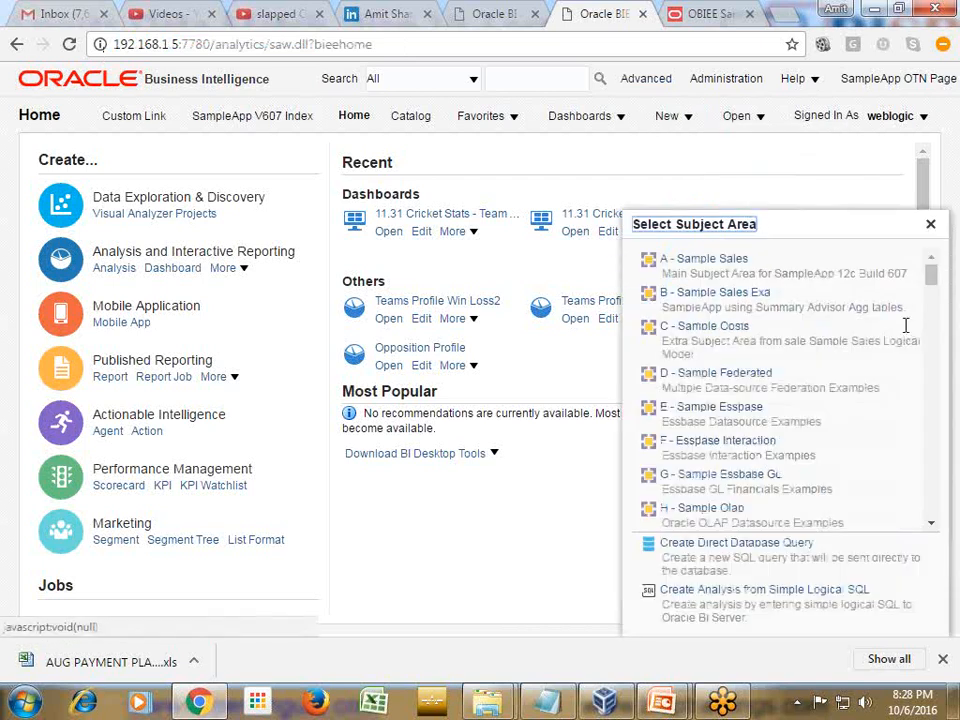
pyautogui.moveTo(931, 272); pyautogui.dragTo(939, 336)
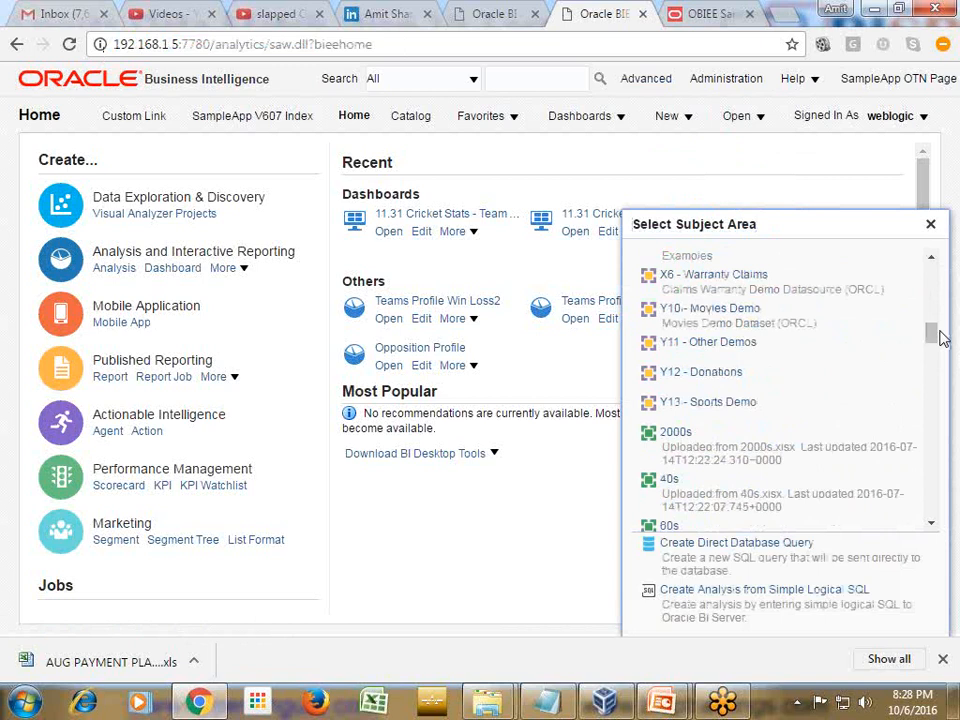
pyautogui.click(705, 402)
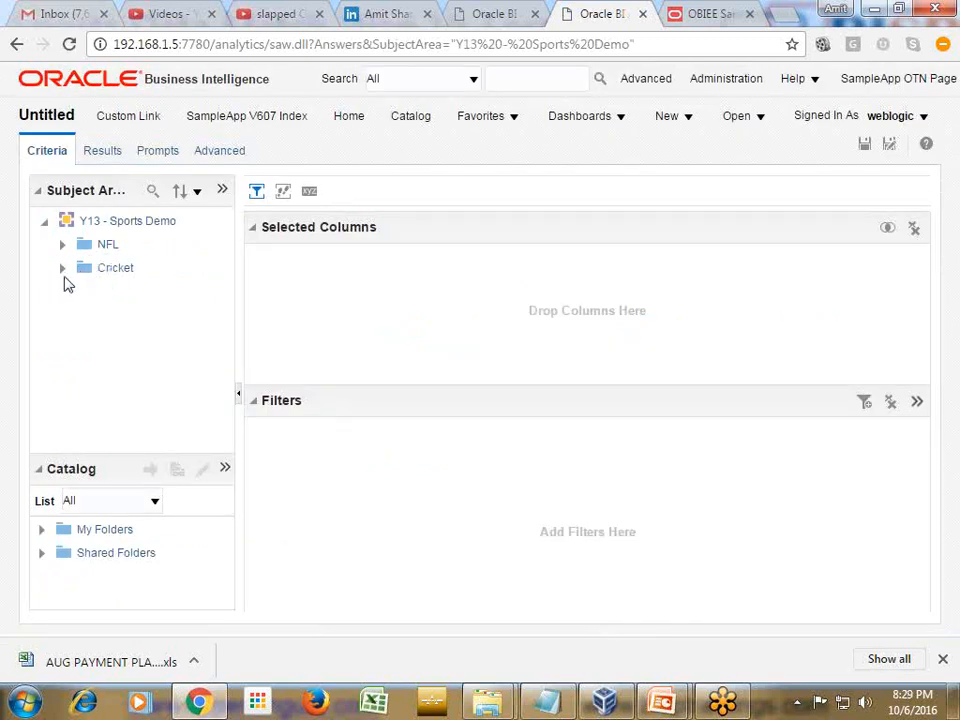
# - Add the Team column from the Cricket > Cric Team folder to the analysis's selected columns
pyautogui.click(62, 269)
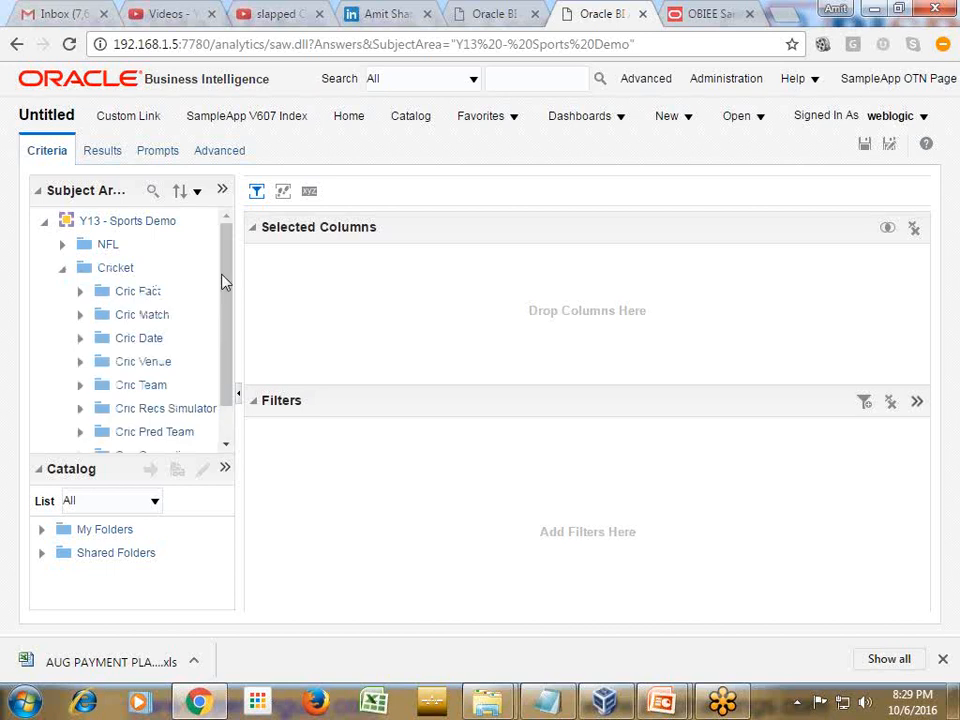
pyautogui.moveTo(225, 279); pyautogui.dragTo(225, 302)
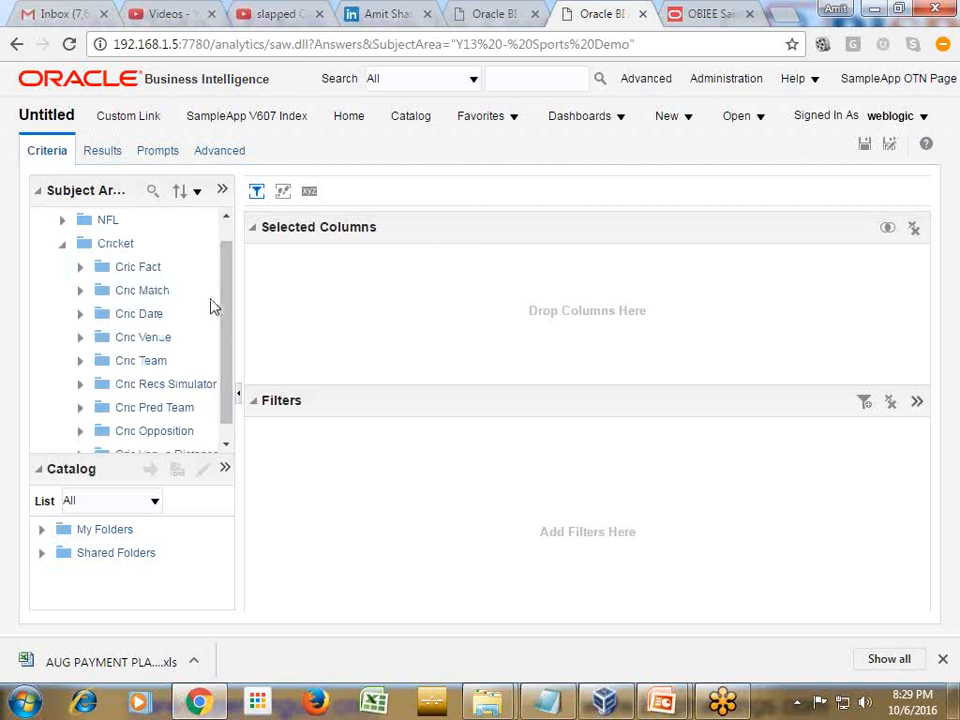
pyautogui.moveTo(226, 306); pyautogui.dragTo(227, 328)
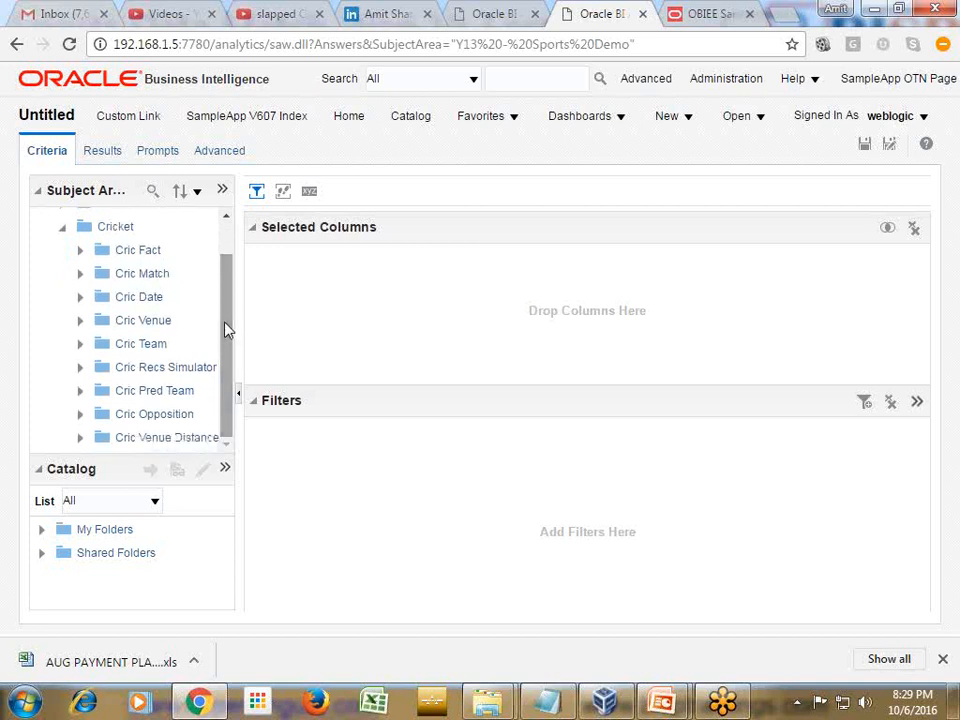
pyautogui.click(82, 344)
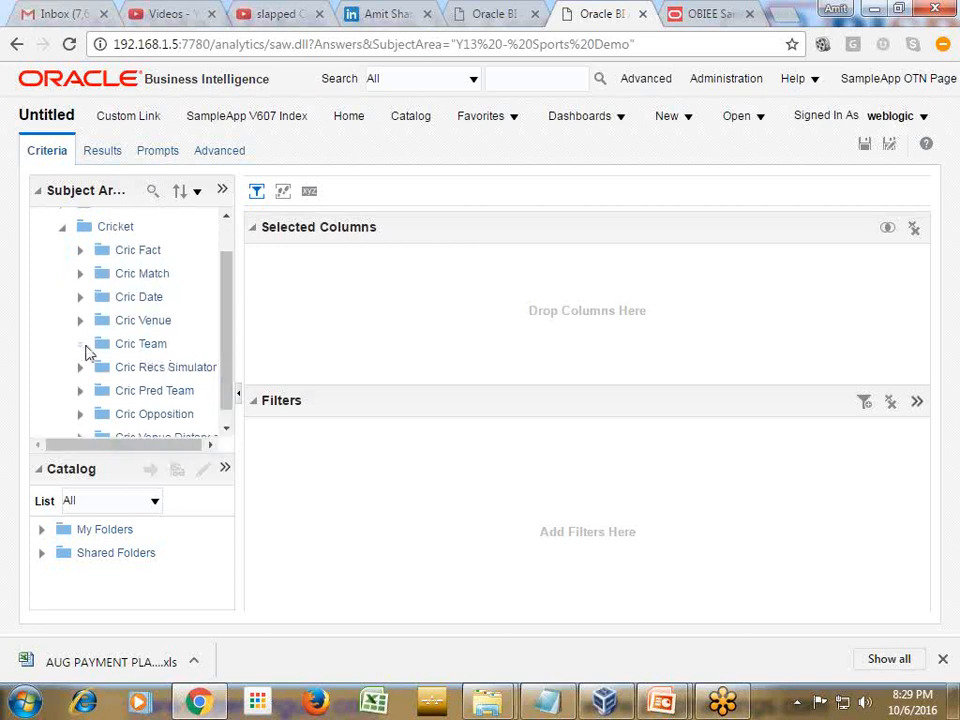
pyautogui.moveTo(135, 372); pyautogui.dragTo(272, 310)
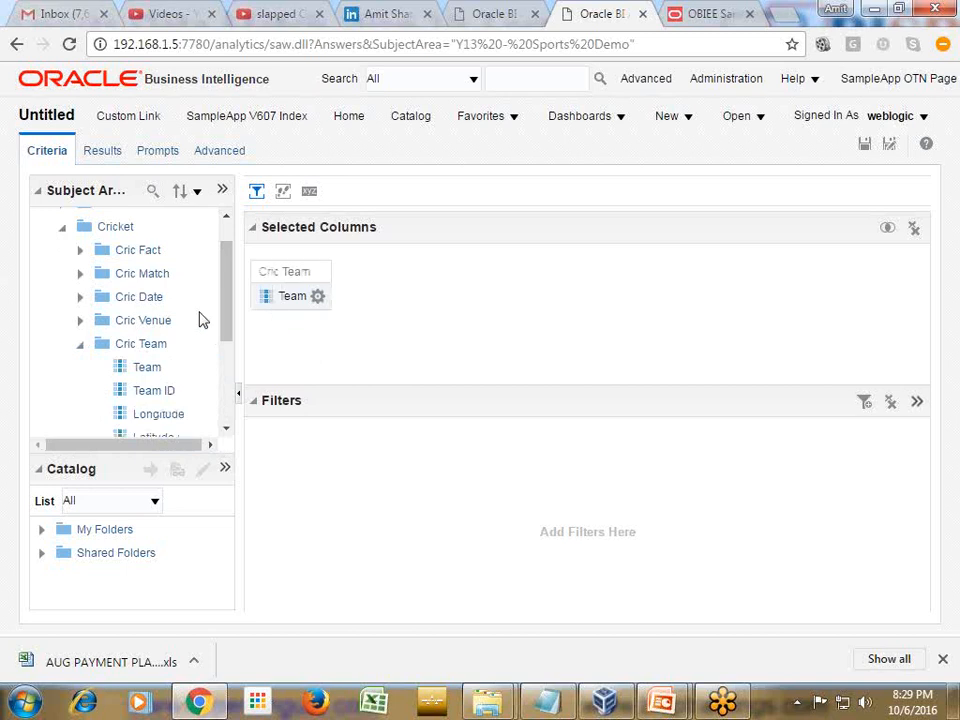
# - Add the # of Matches Lost and # of Matches Won measures from the Cric Fact folder after the Team column
pyautogui.click(81, 343)
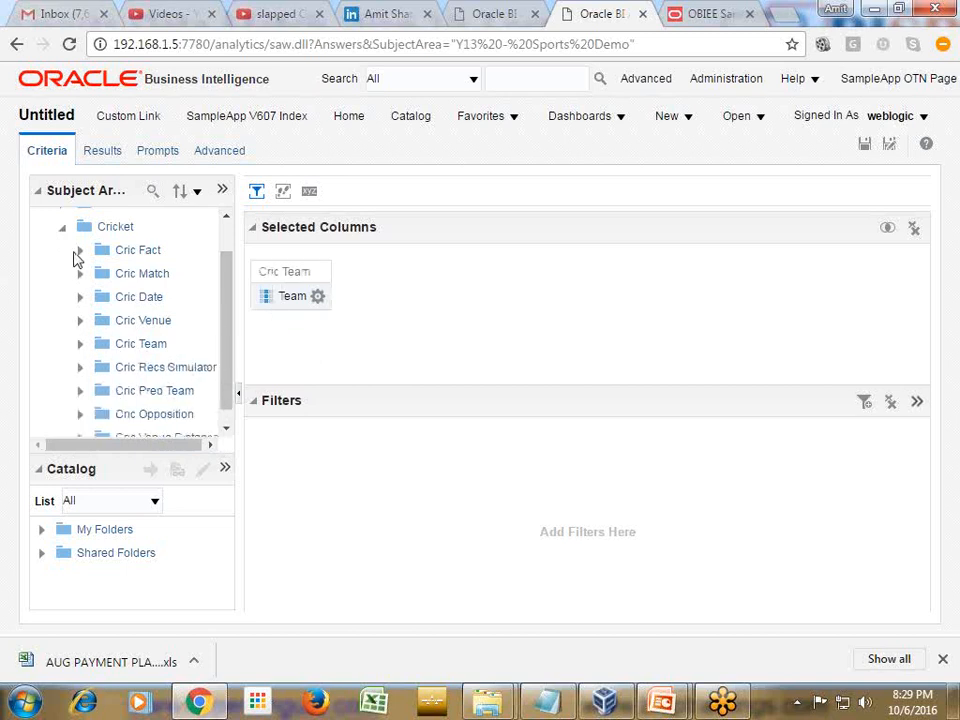
pyautogui.click(80, 251)
pyautogui.moveTo(229, 257); pyautogui.dragTo(229, 292)
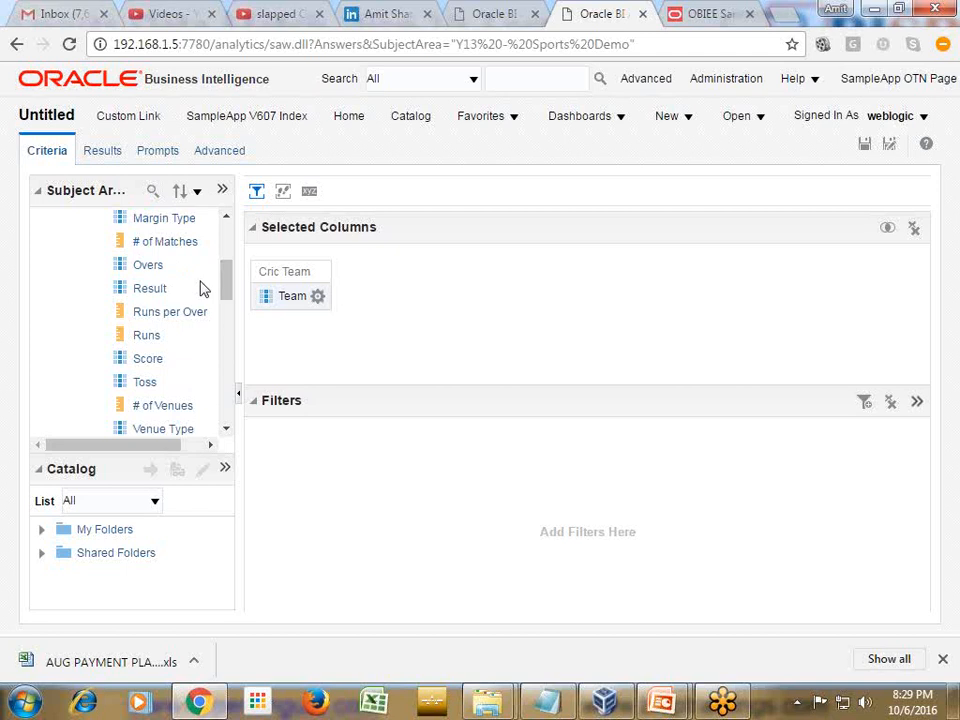
pyautogui.moveTo(225, 294); pyautogui.dragTo(226, 321)
pyautogui.moveTo(146, 444); pyautogui.dragTo(180, 450)
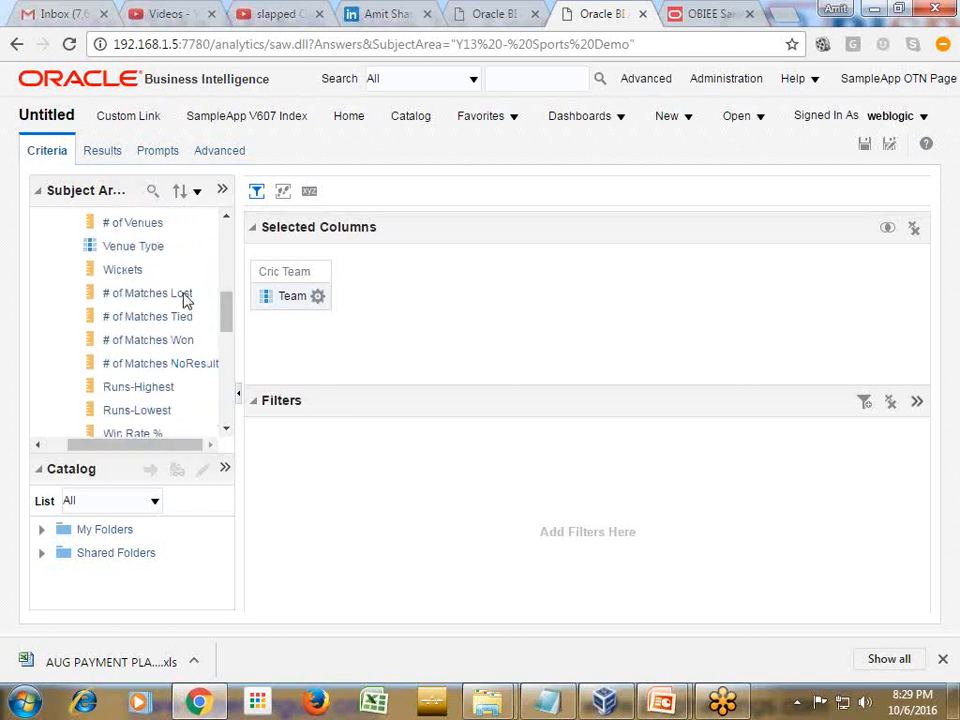
pyautogui.moveTo(186, 300); pyautogui.dragTo(340, 300)
pyautogui.click(460, 296)
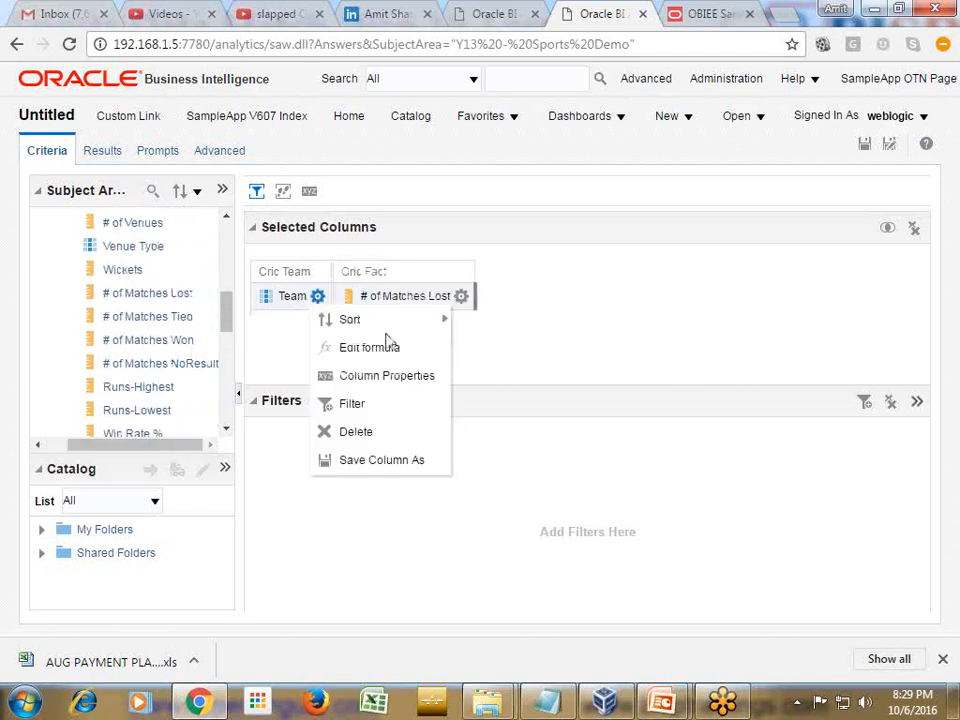
pyautogui.moveTo(400, 319)
pyautogui.moveTo(465, 311); pyautogui.dragTo(484, 286)
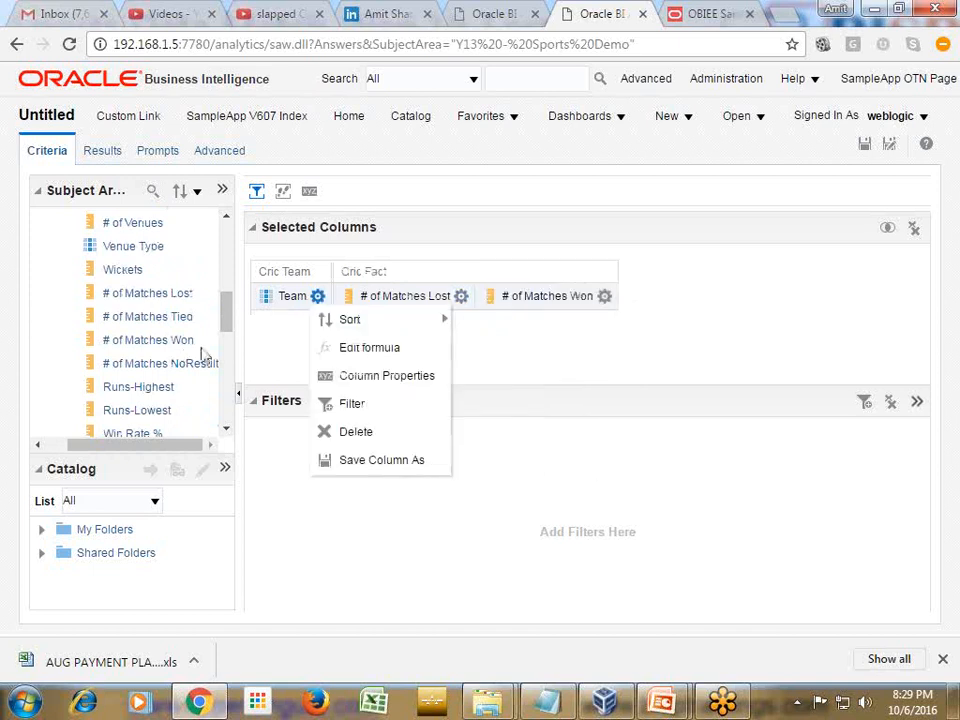
# - Add the Year column from the Cric Date folder between Team and # of Matches Lost
pyautogui.moveTo(228, 320); pyautogui.dragTo(228, 235)
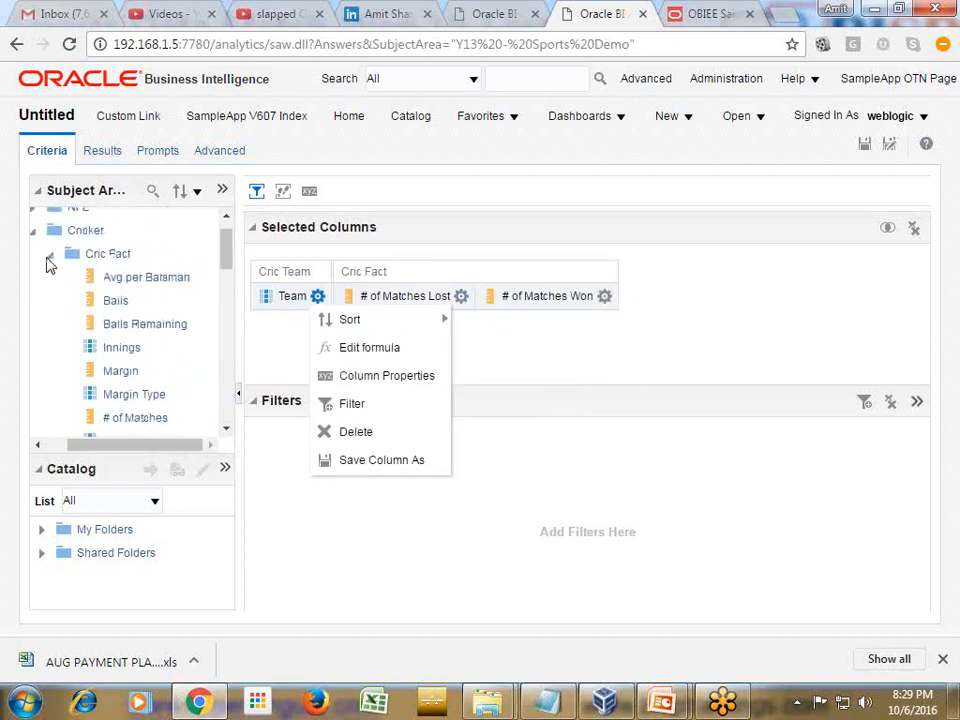
pyautogui.click(47, 261)
pyautogui.click(61, 232)
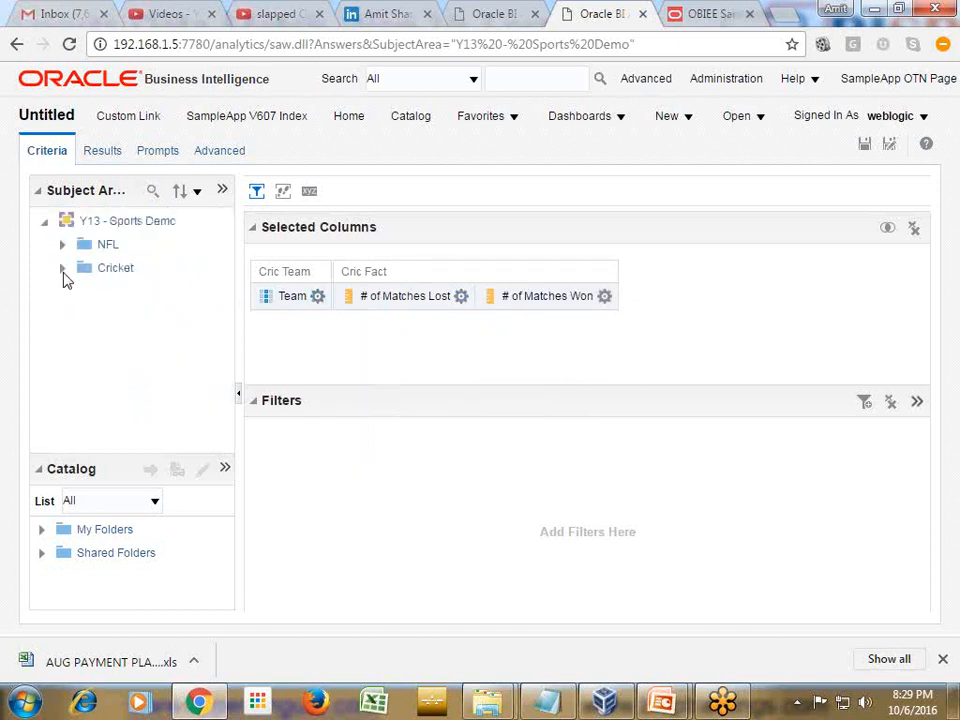
pyautogui.click(62, 269)
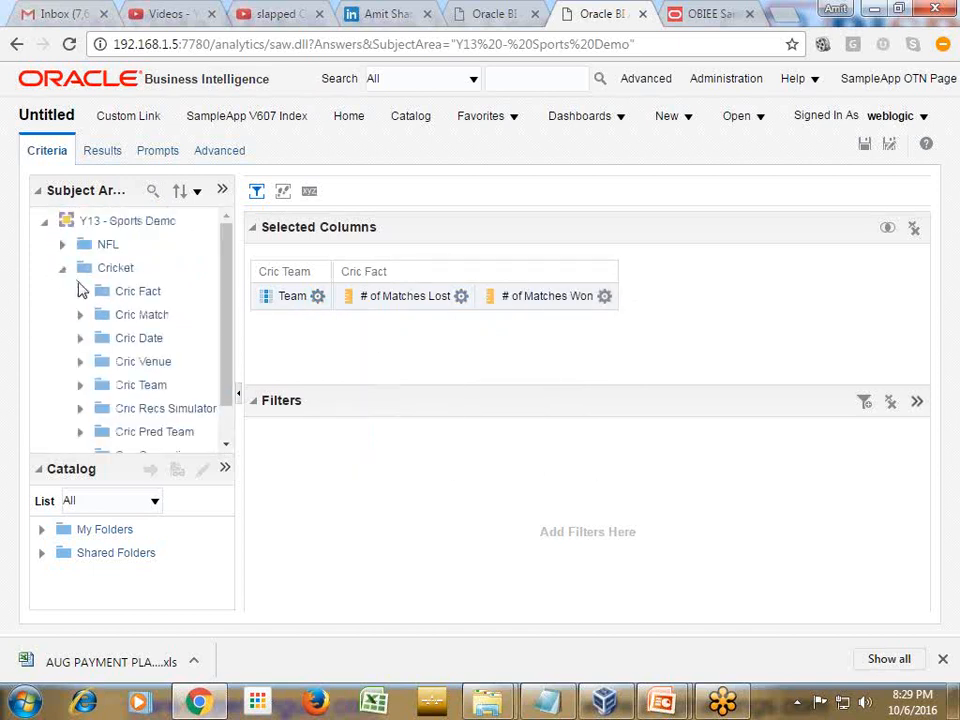
pyautogui.click(82, 339)
pyautogui.scroll(-2, 128, 334)
pyautogui.moveTo(128, 336); pyautogui.dragTo(348, 296)
# - Multiply the # of Matches Lost formula by -1 and give the column the custom heading Lost
pyautogui.click(540, 298)
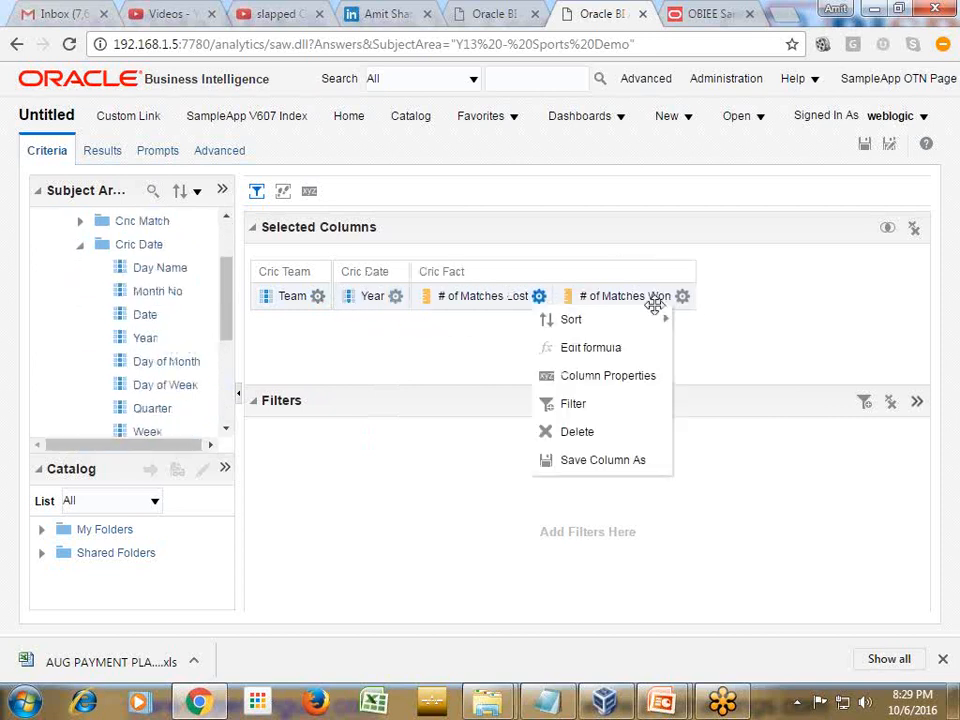
pyautogui.click(684, 299)
pyautogui.click(538, 301)
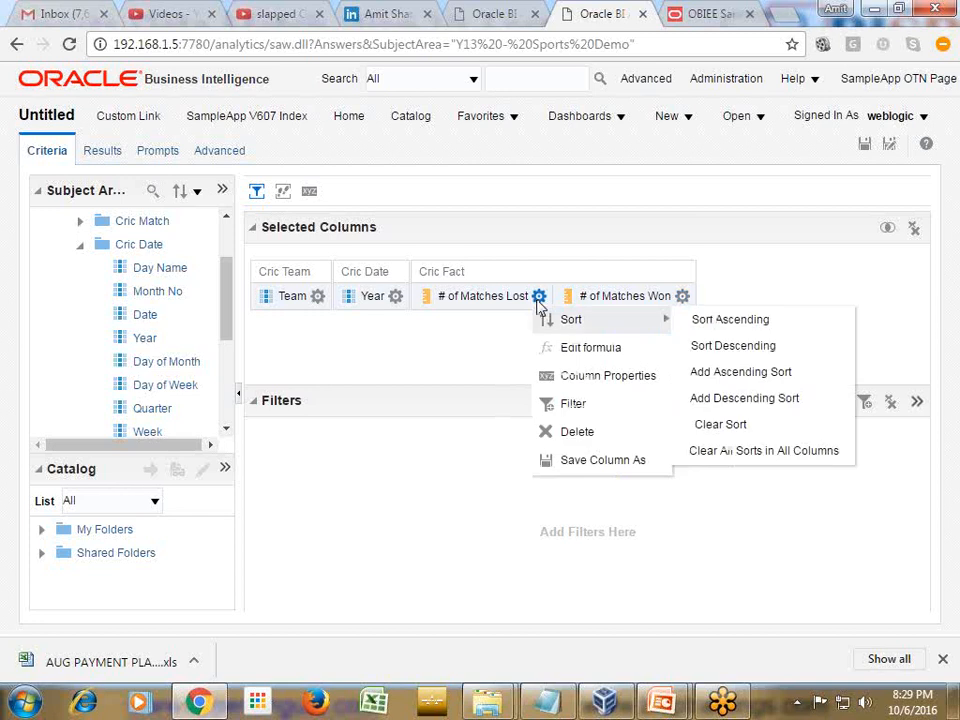
pyautogui.click(585, 348)
pyautogui.click(464, 311)
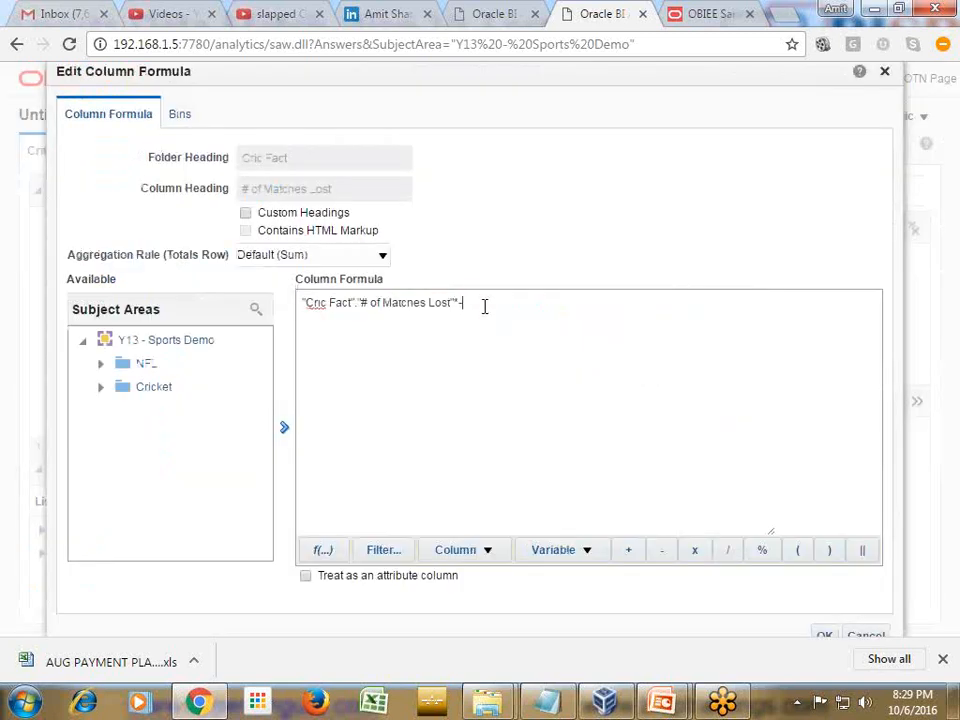
pyautogui.click(256, 213)
pyautogui.moveTo(310, 188); pyautogui.dragTo(232, 188)
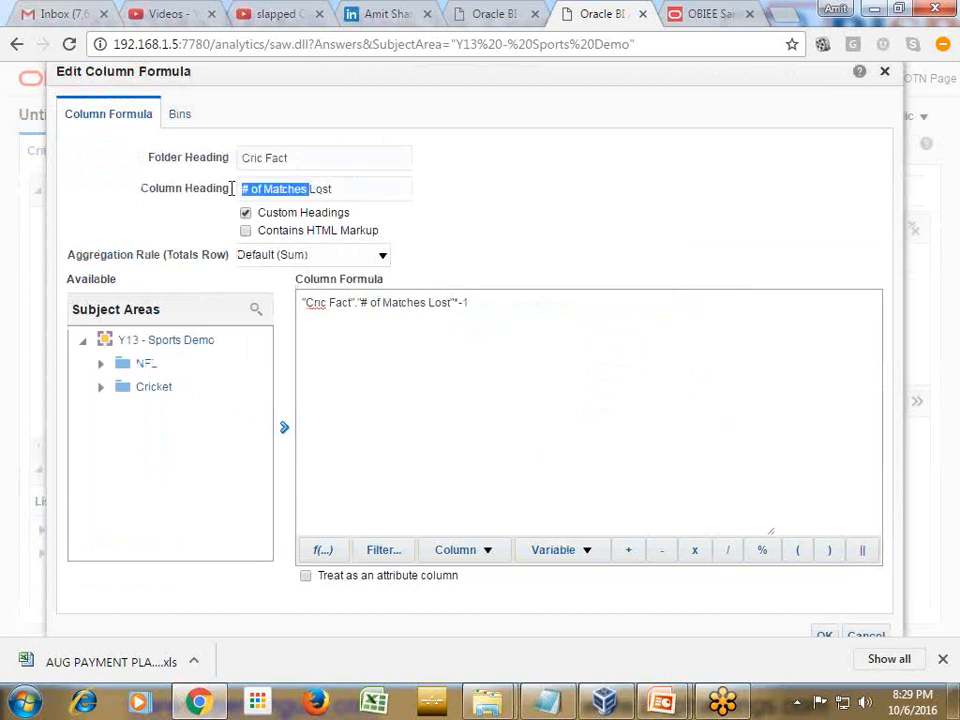
pyautogui.press('BackSpace')
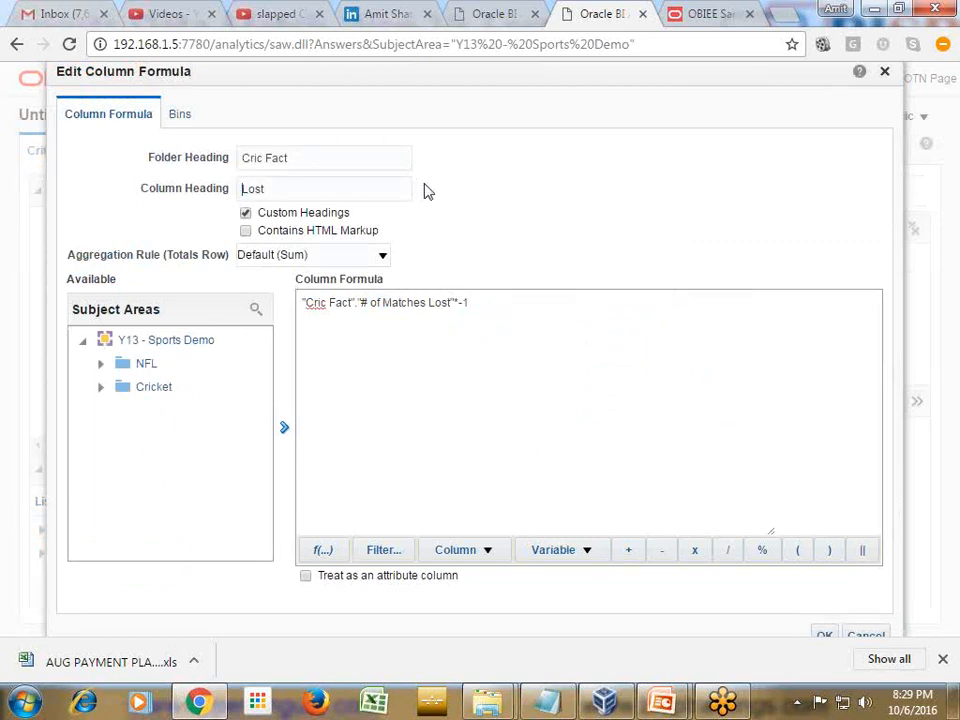
pyautogui.click(822, 634)
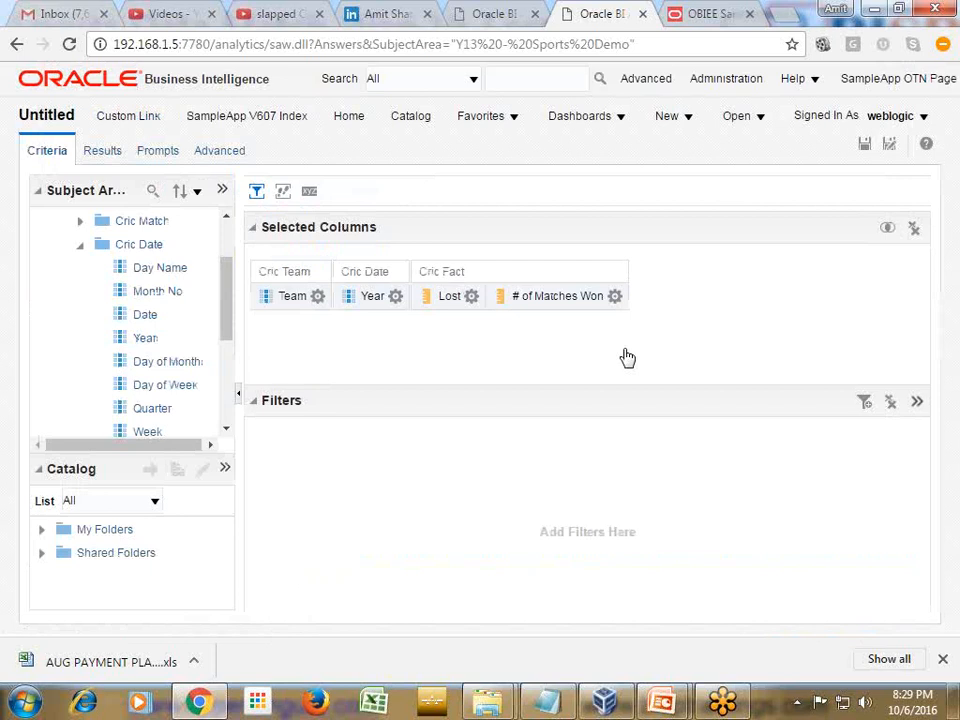
# - Give the # of Matches Won column the custom heading Won and display the analysis results
pyautogui.click(615, 296)
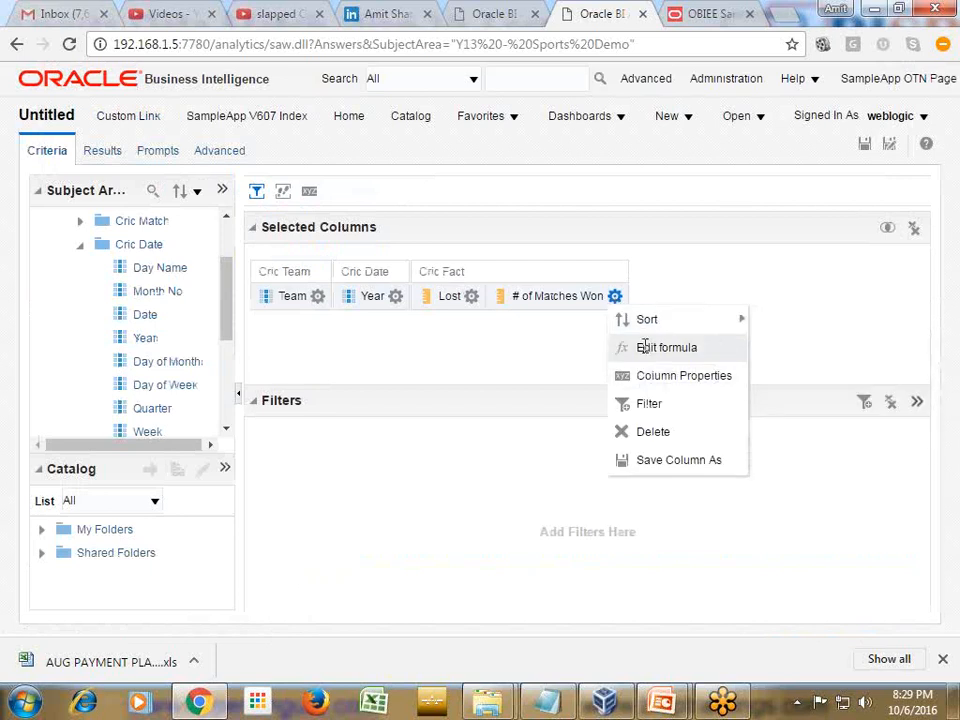
pyautogui.click(646, 352)
pyautogui.click(246, 213)
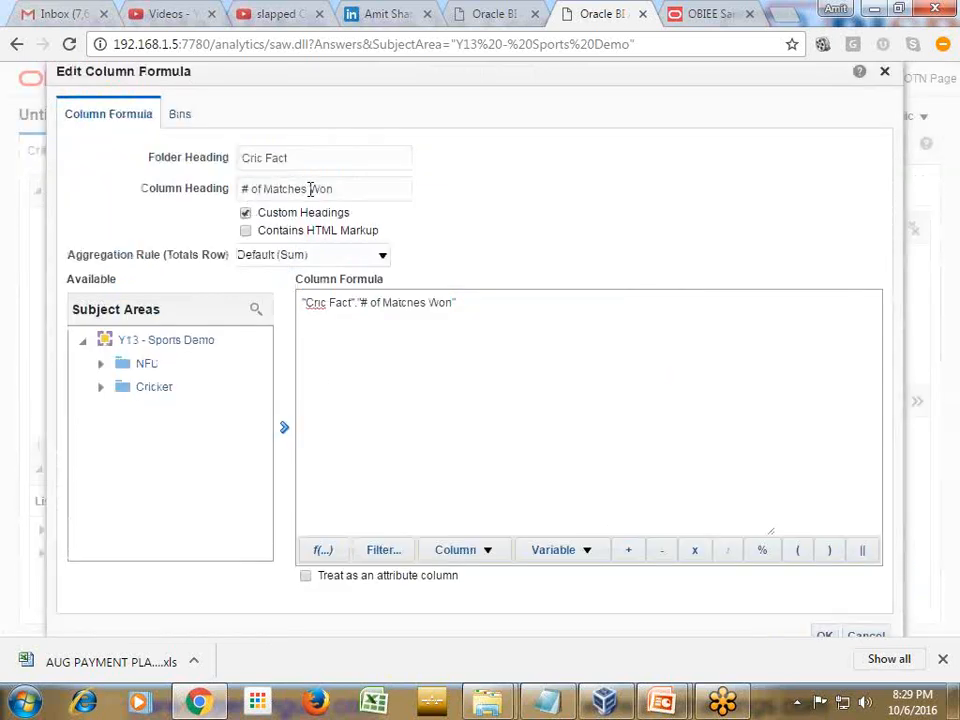
pyautogui.moveTo(310, 189); pyautogui.dragTo(231, 187)
pyautogui.press('BackSpace')
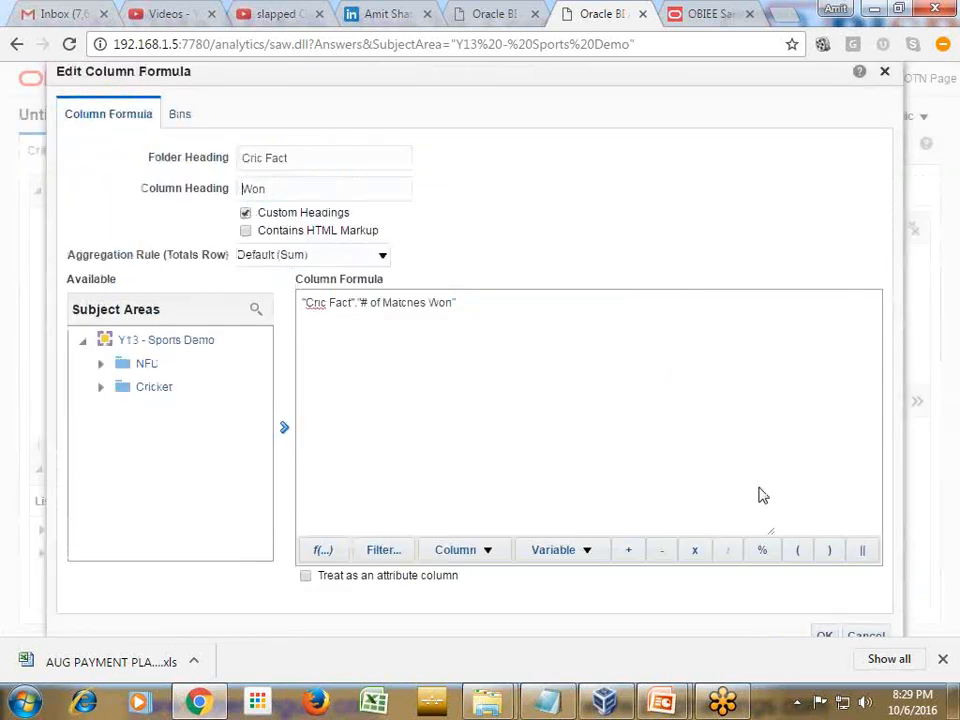
pyautogui.click(823, 635)
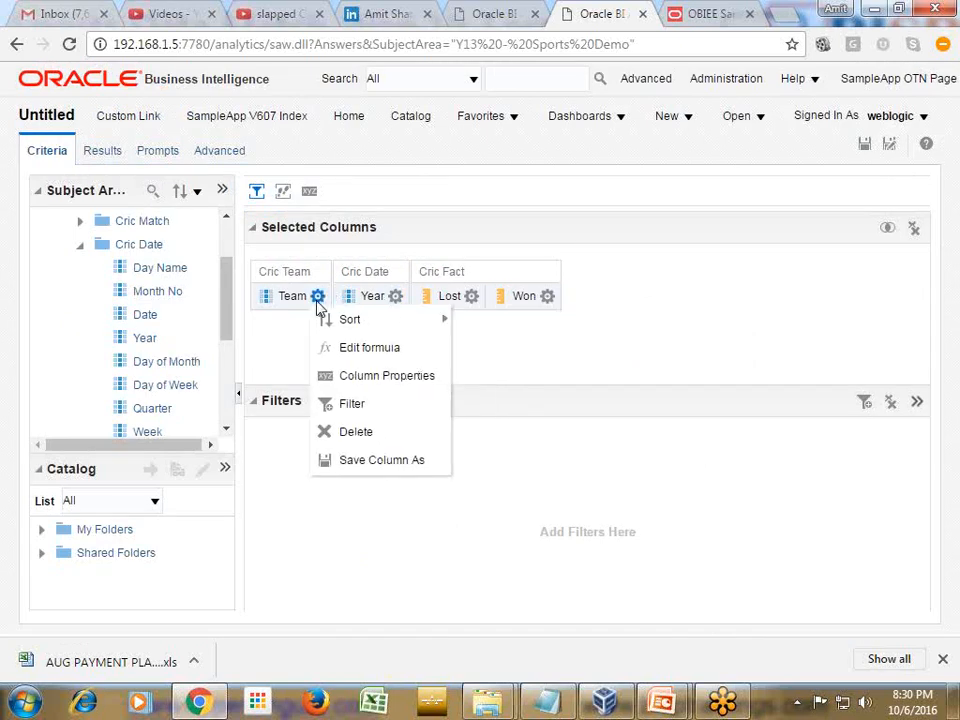
pyautogui.click(95, 153)
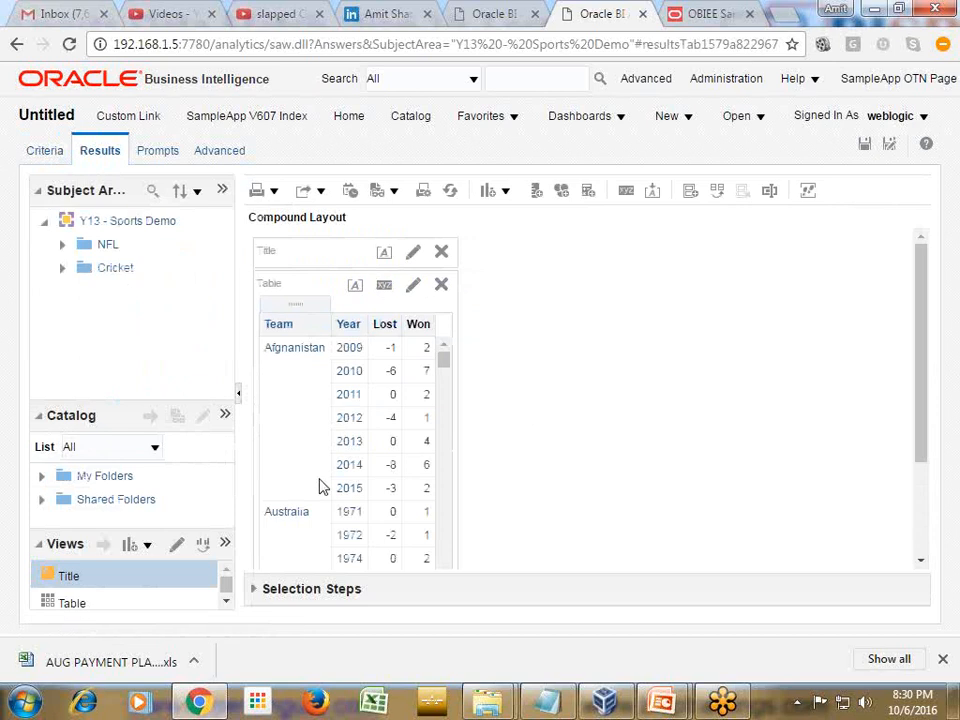
# - Set the Team column's formula to Case when "Cric Team"."Team" = 'India' Then '1' else '2' end || '. ' || "Cric Team"."Team"
pyautogui.click(44, 152)
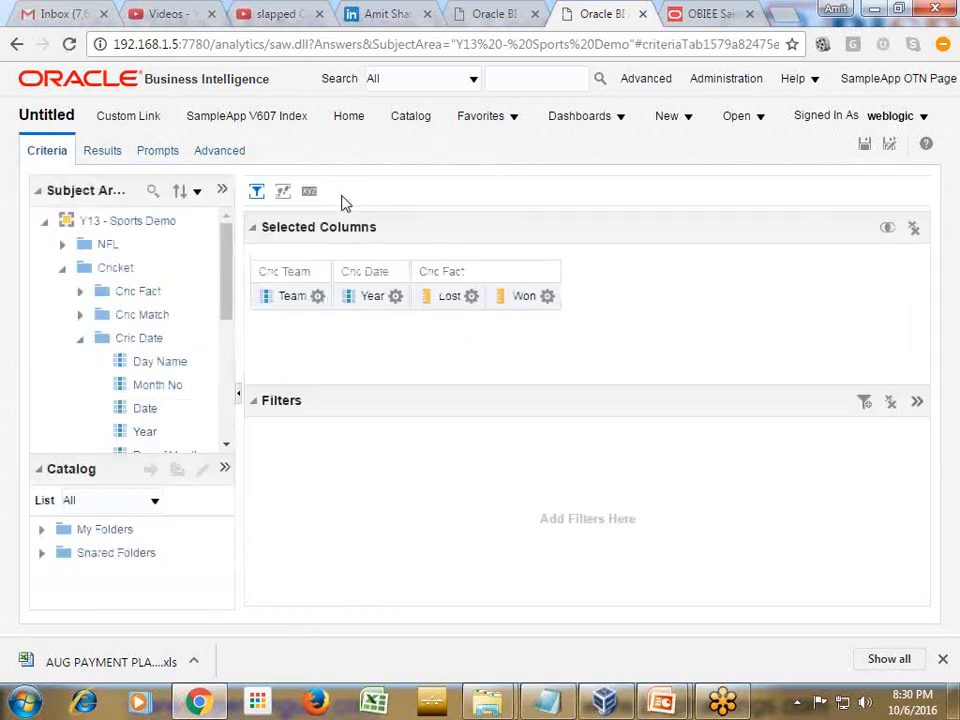
pyautogui.click(318, 297)
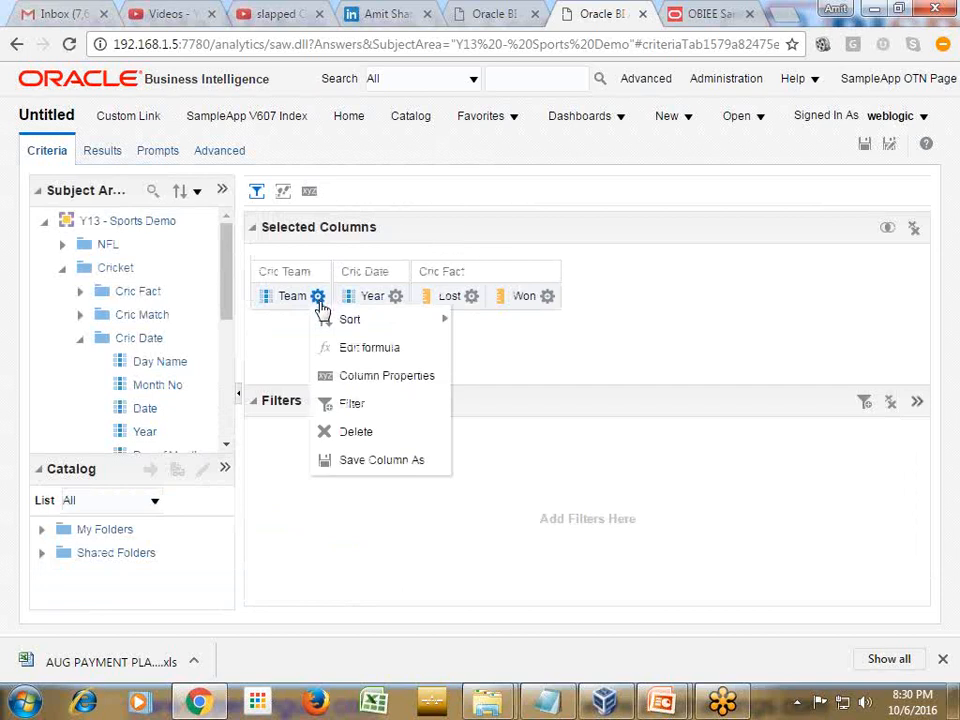
pyautogui.click(360, 347)
pyautogui.hotkey('ctrl', 'c')
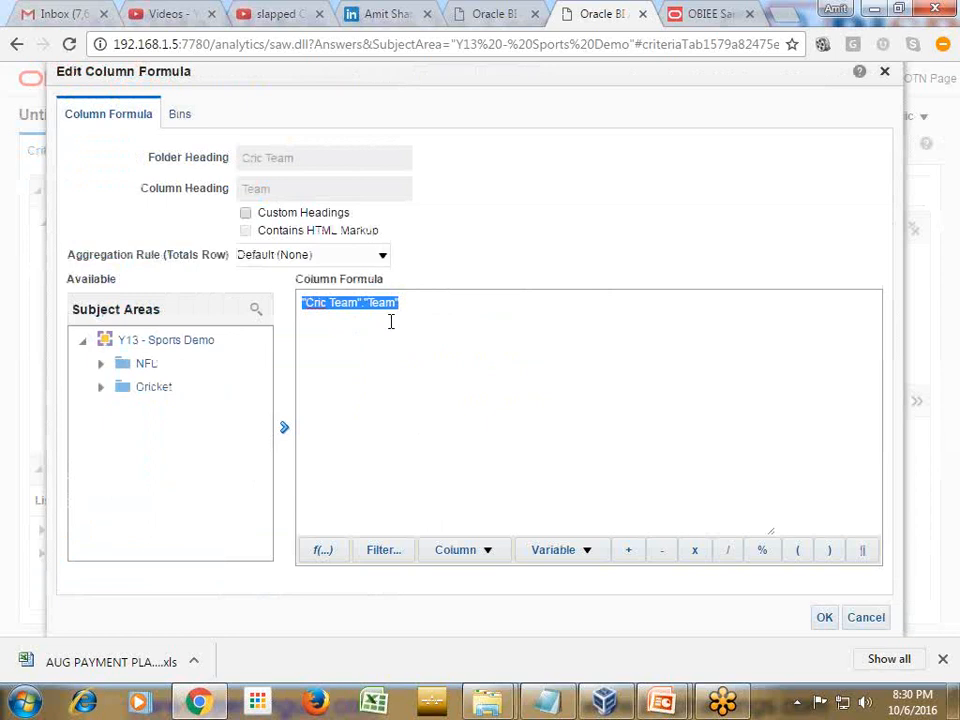
pyautogui.press('BackSpace')
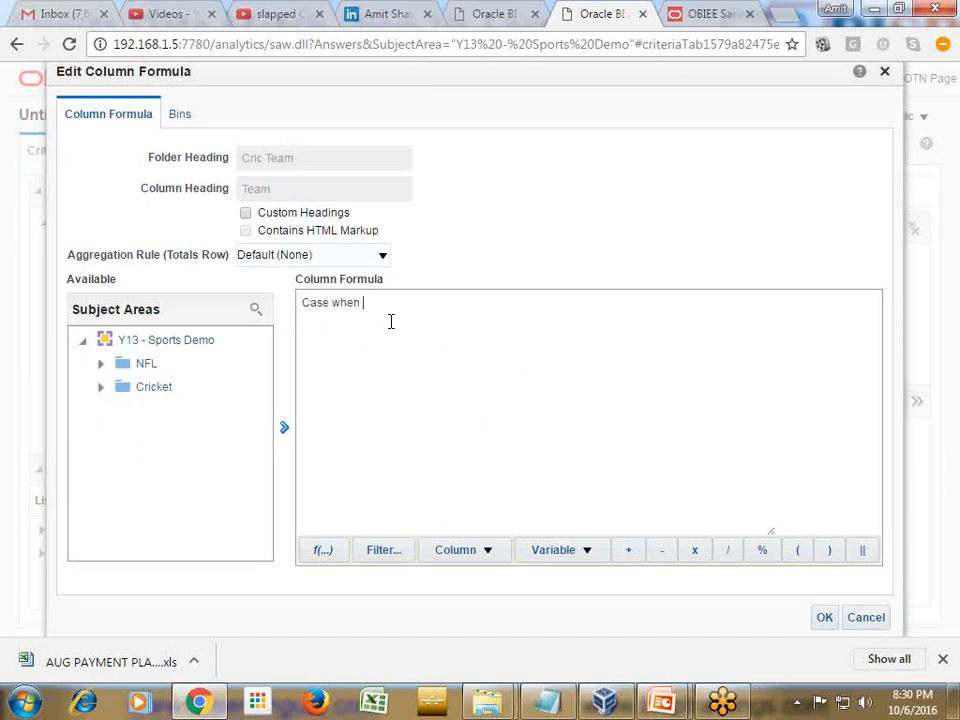
pyautogui.write('Case when')
pyautogui.hotkey('ctrl', 'v')
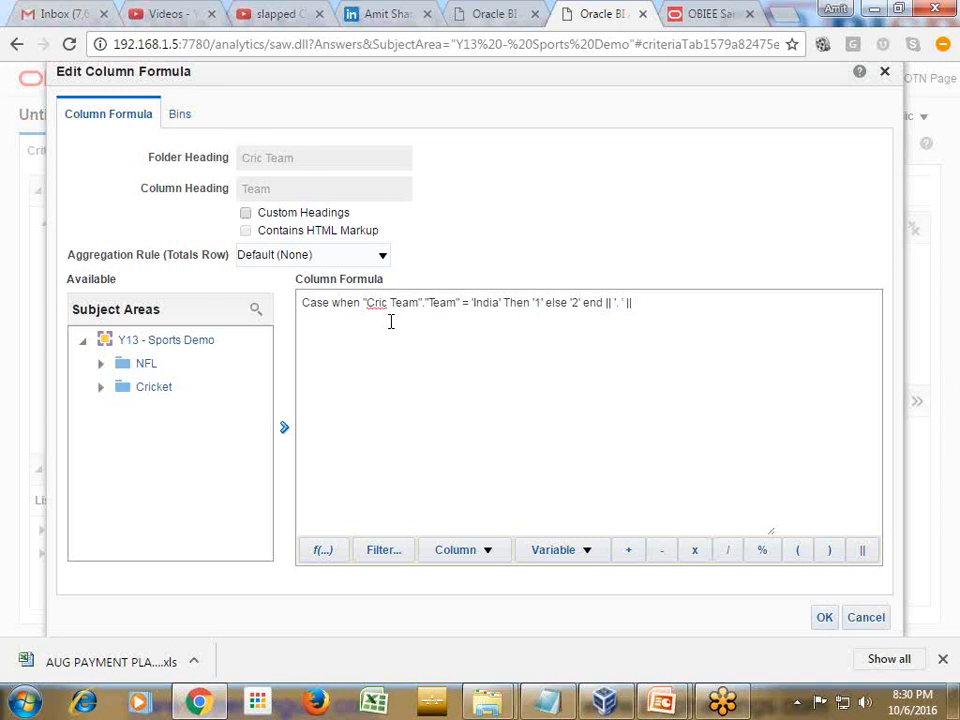
pyautogui.moveTo(463, 301); pyautogui.dragTo(365, 308)
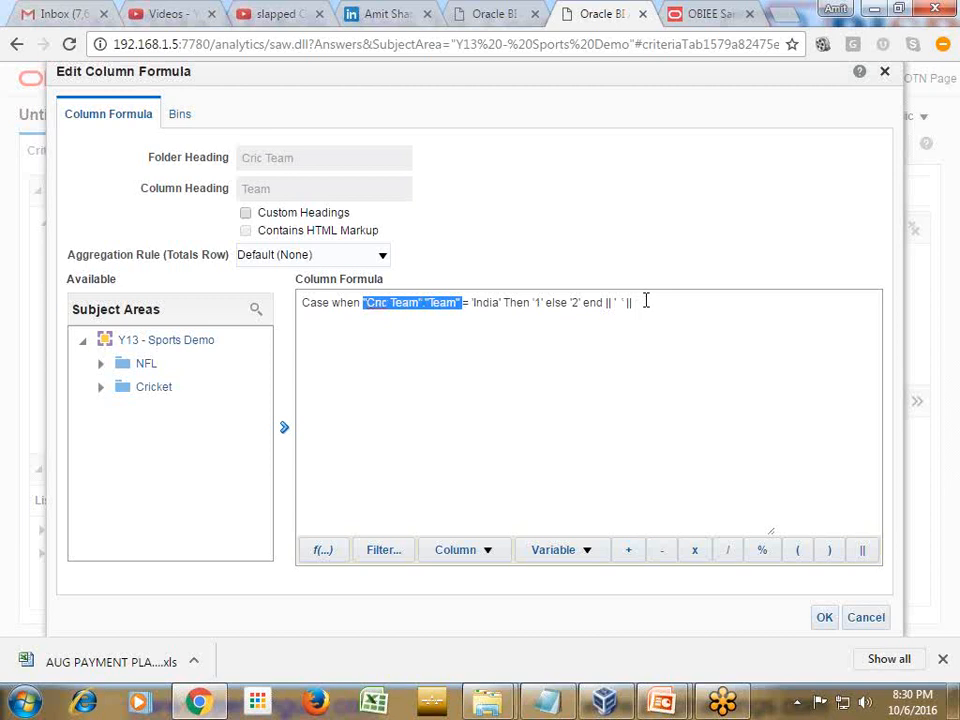
pyautogui.hotkey('ctrl', 'c')
pyautogui.click(696, 298)
pyautogui.hotkey('ctrl', 'v')
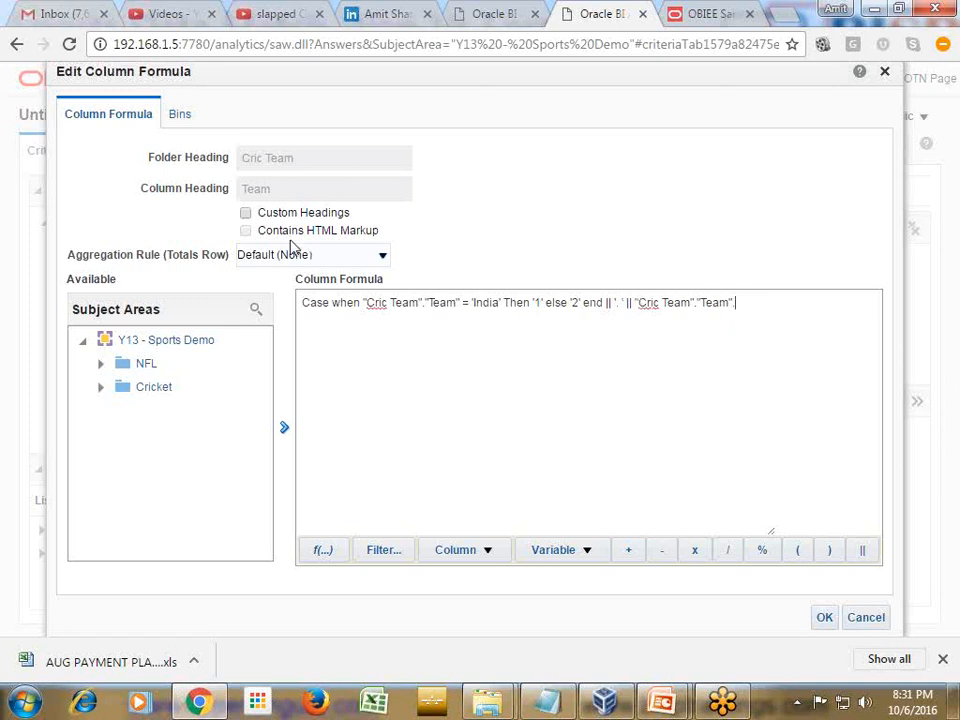
pyautogui.click(828, 617)
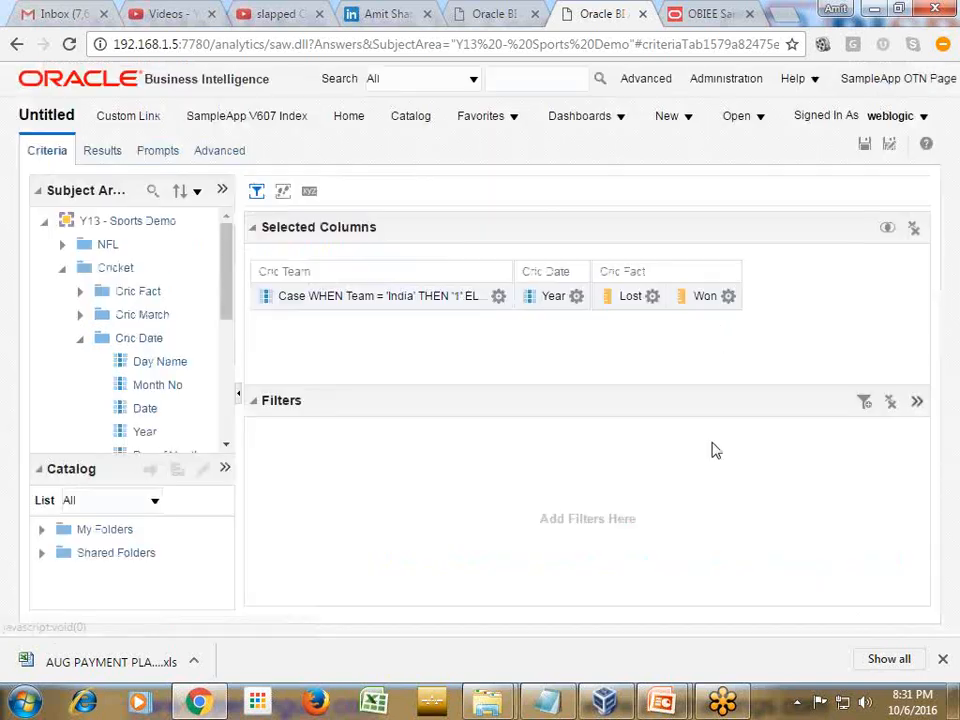
# - Give the Case formula column under Cric Team the custom heading Team
pyautogui.click(498, 298)
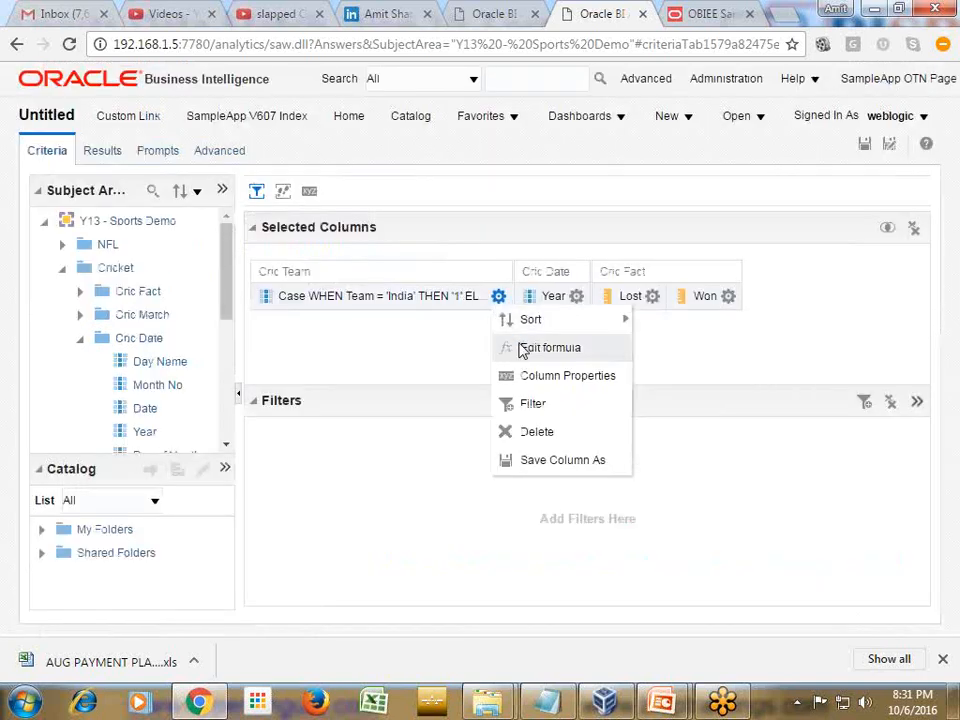
pyautogui.click(521, 347)
pyautogui.click(245, 213)
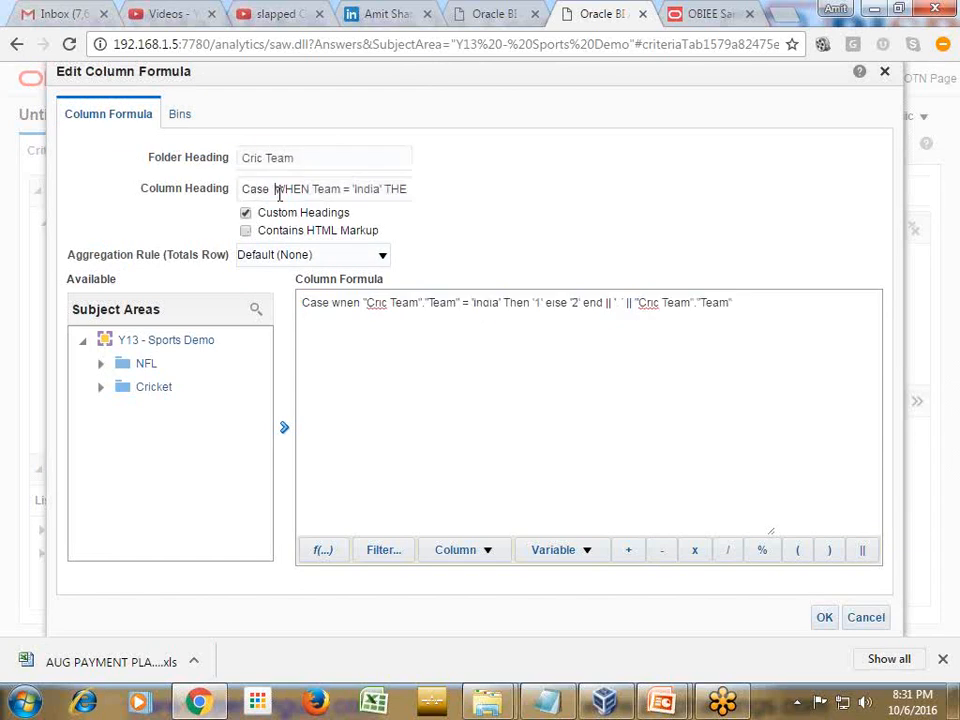
pyautogui.tripleClick(279, 193)
pyautogui.write('Te')
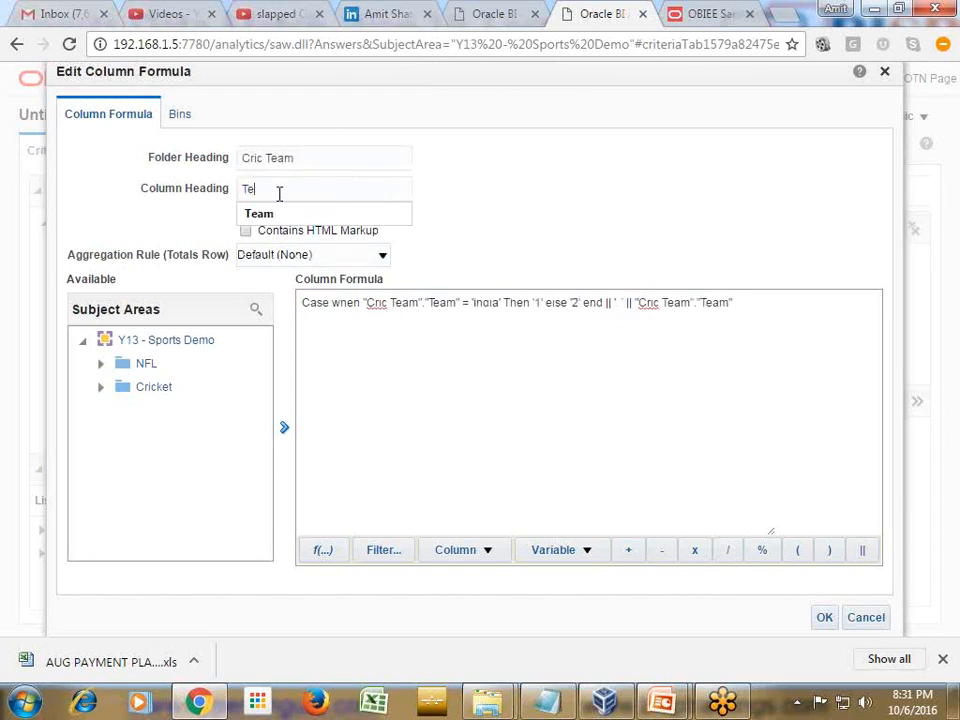
pyautogui.write('am')
pyautogui.click(824, 617)
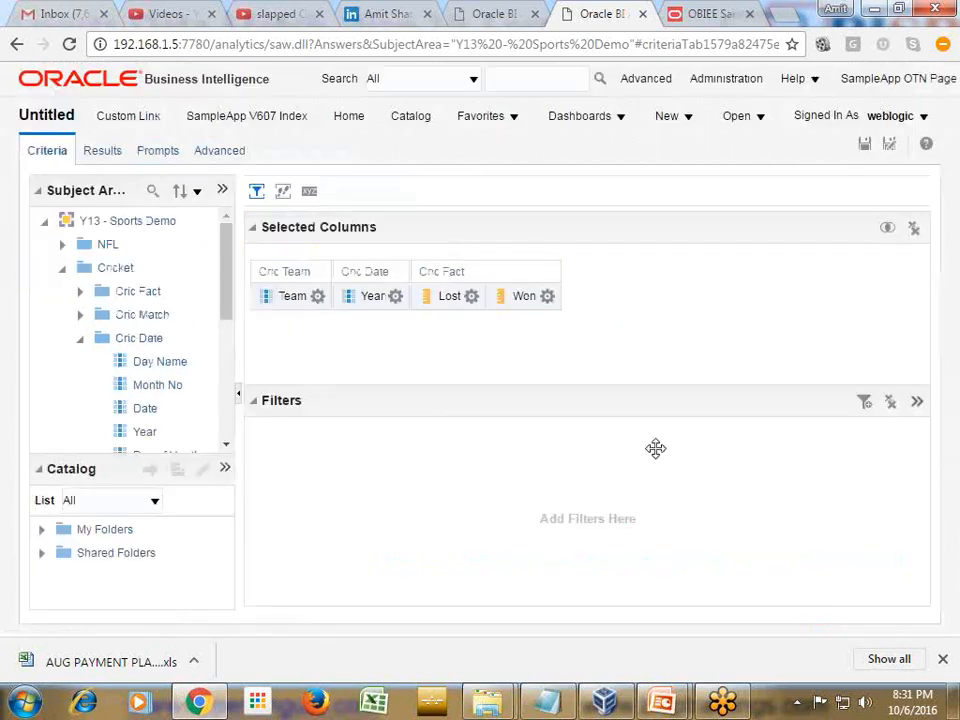
# - Filter the Team column to values equal to 1. India and 2. Australia
pyautogui.click(317, 297)
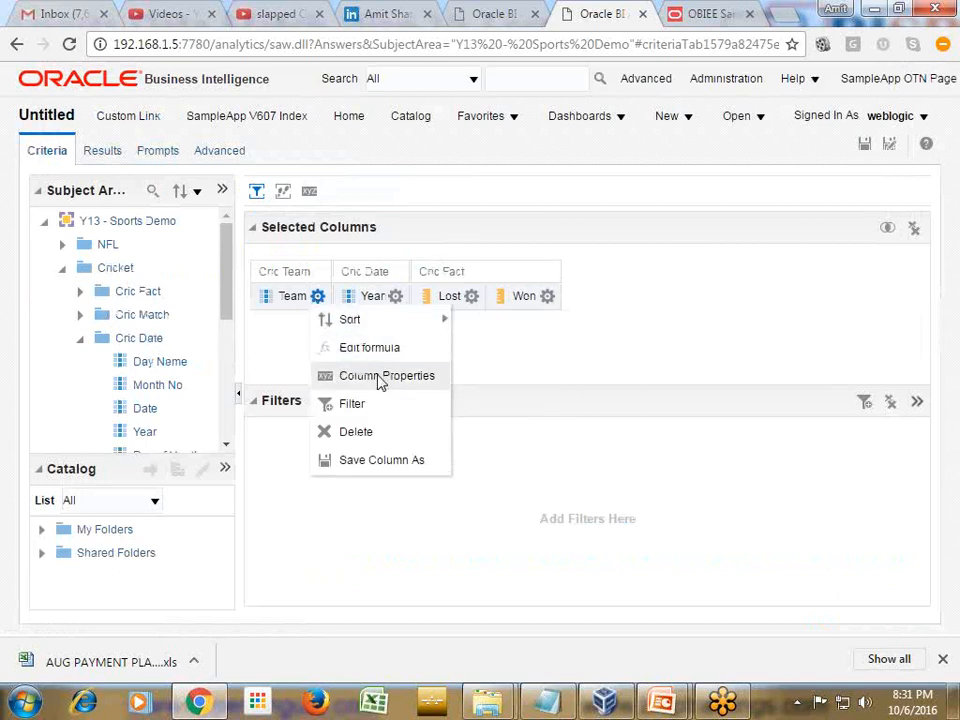
pyautogui.click(376, 404)
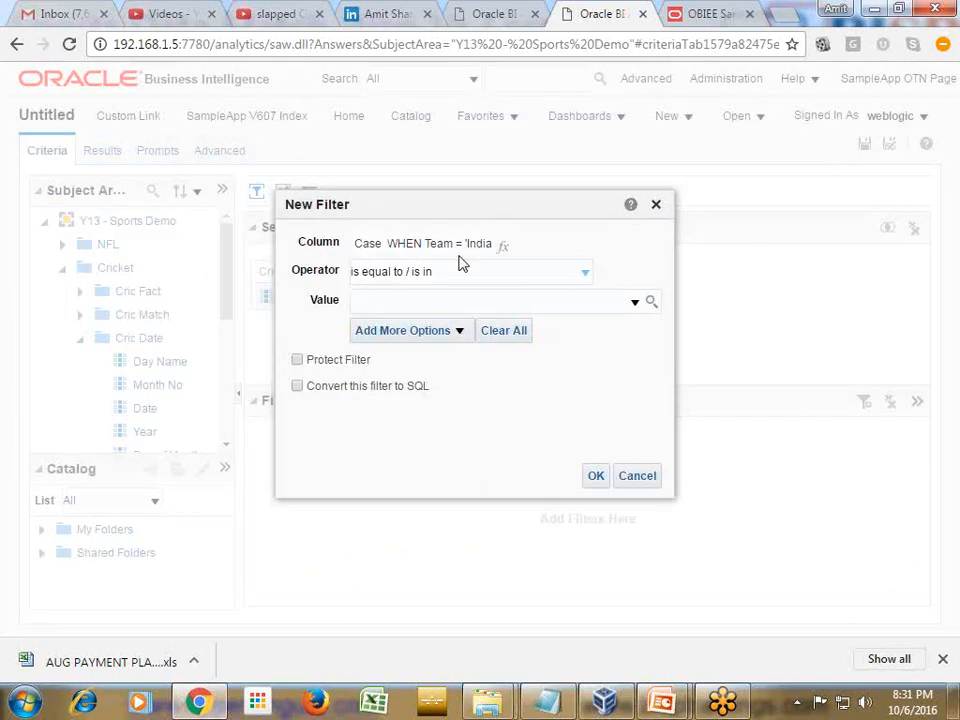
pyautogui.click(634, 301)
pyautogui.click(368, 328)
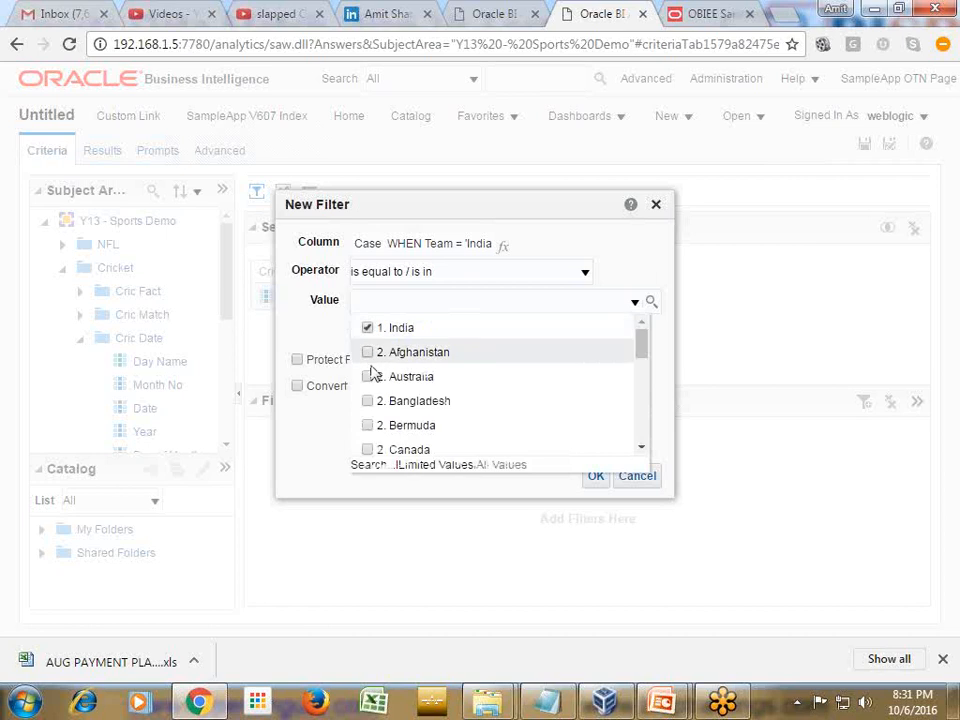
pyautogui.click(368, 377)
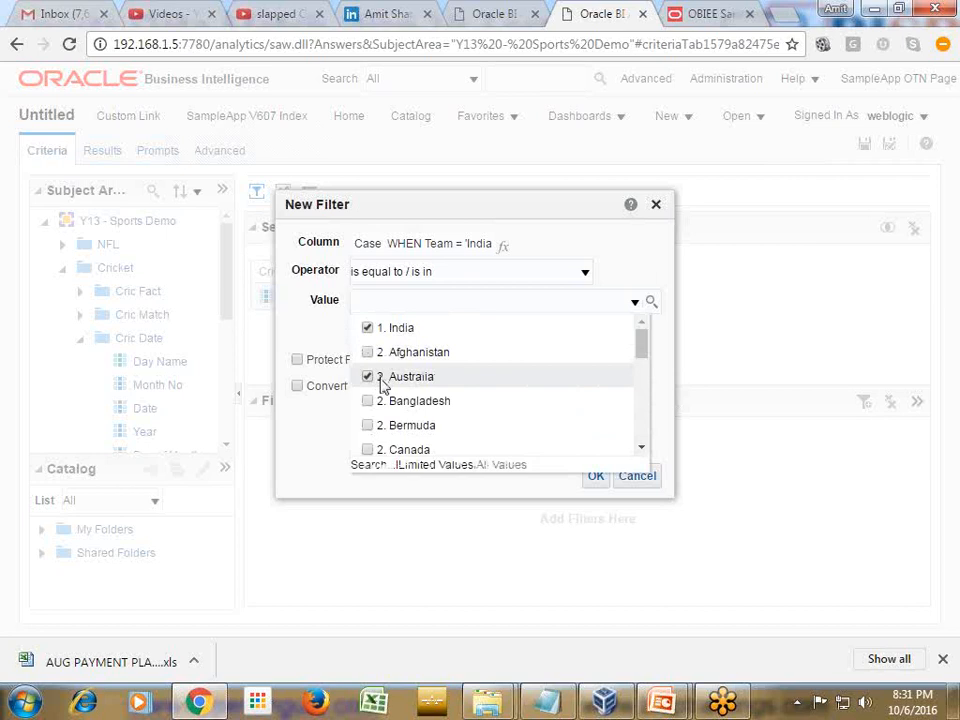
pyautogui.click(595, 476)
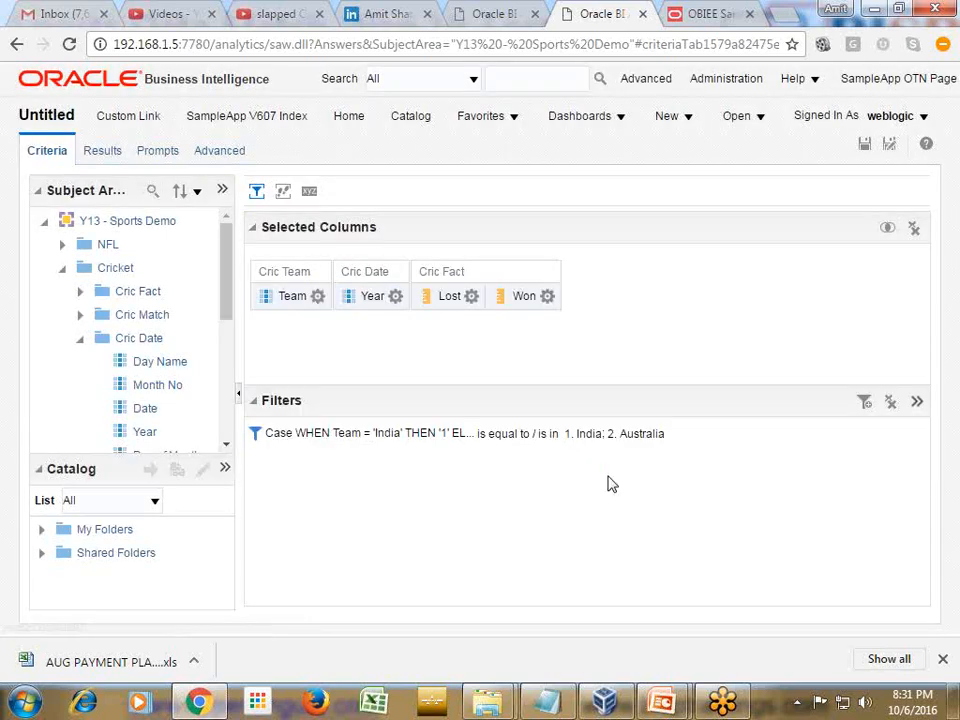
# - Display the filtered analysis results and remove the table view from the compound layout
pyautogui.click(100, 150)
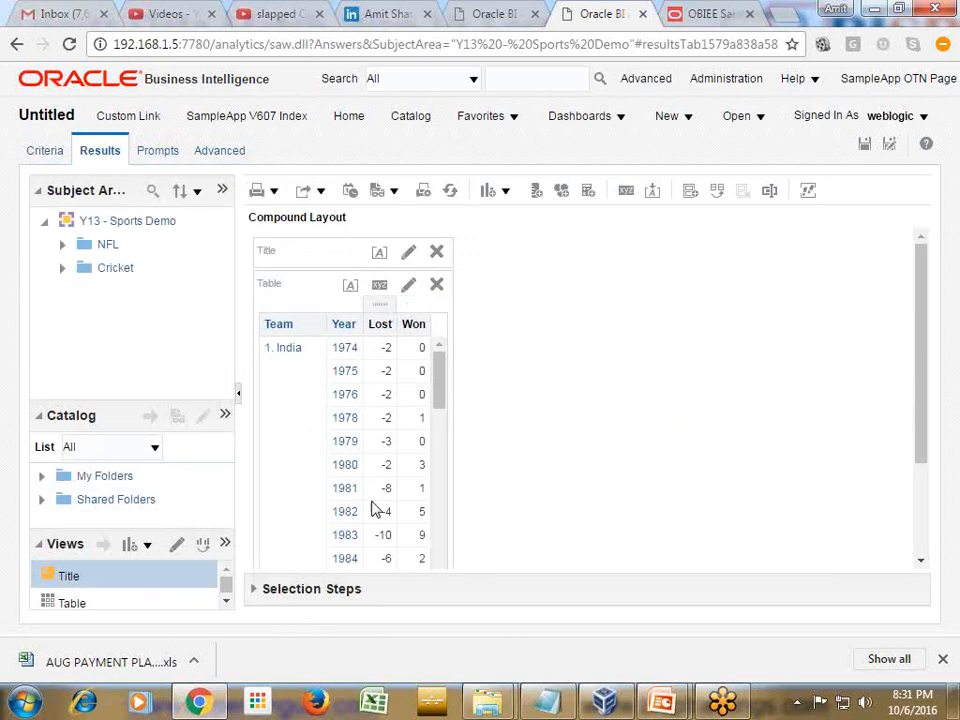
pyautogui.moveTo(439, 381)
pyautogui.mouseDown()
pyautogui.moveTo(443, 450)
pyautogui.moveTo(441, 369)
pyautogui.mouseUp()
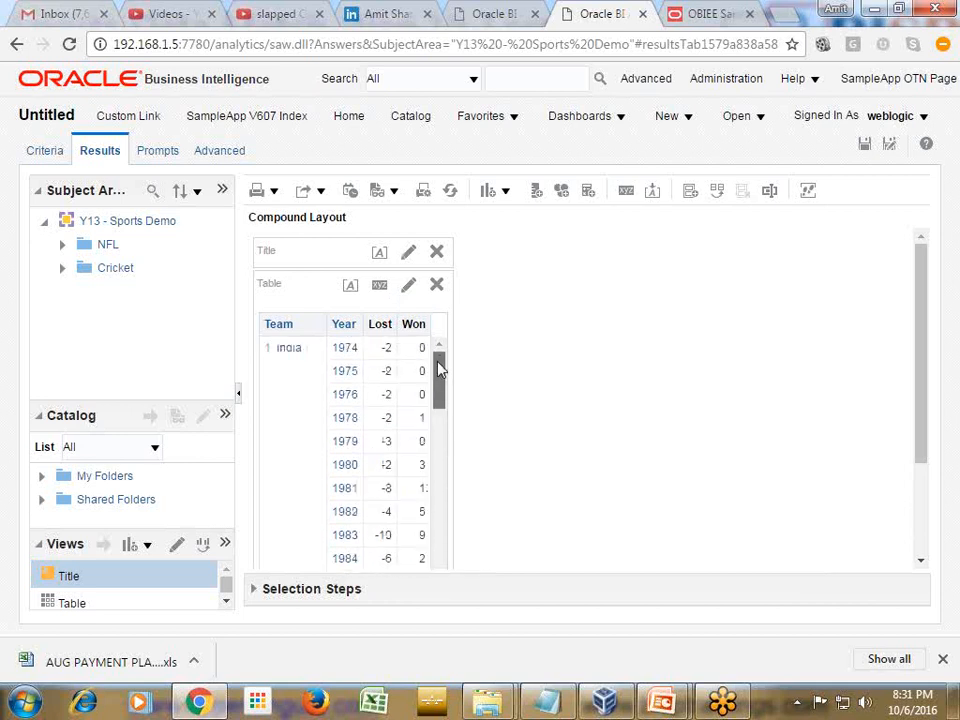
pyautogui.click(436, 284)
# - Add a stacked horizontal bar graph to the compound layout
pyautogui.click(504, 192)
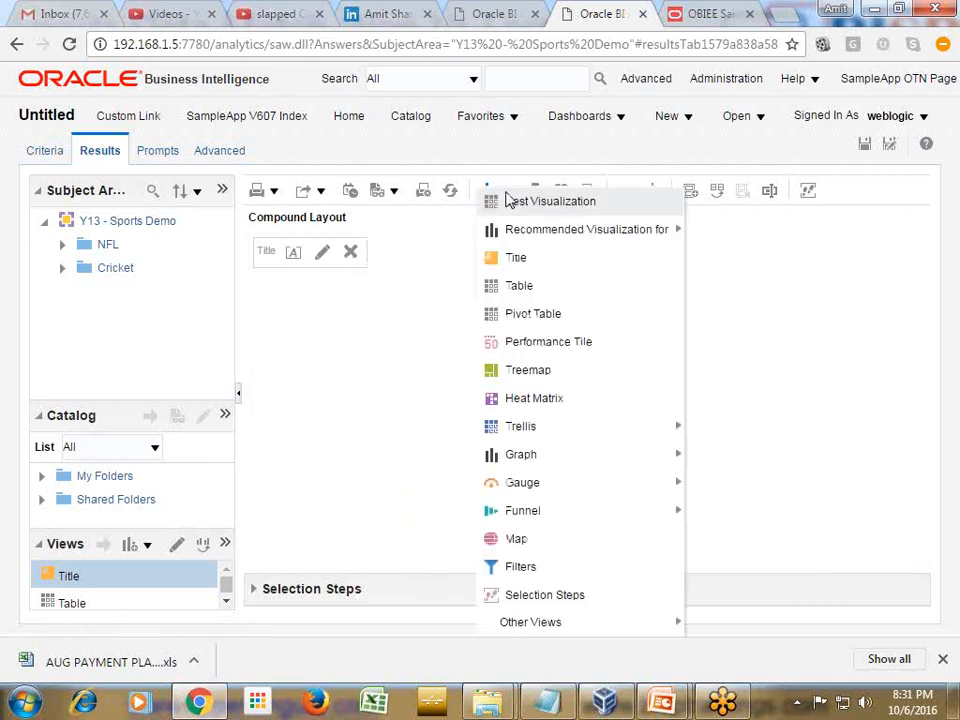
pyautogui.moveTo(540, 428)
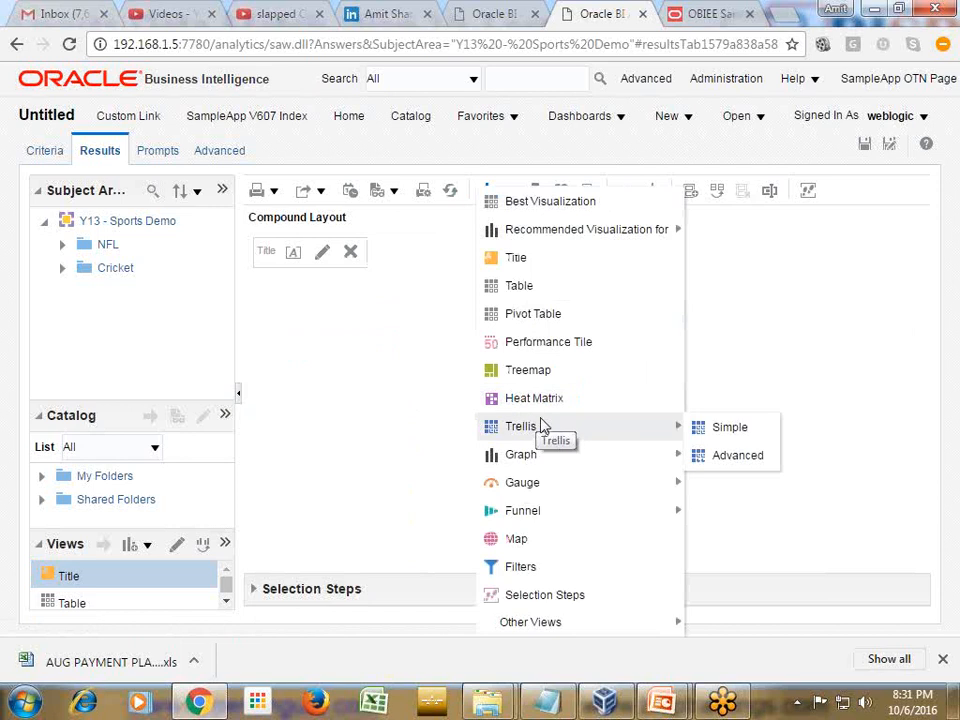
pyautogui.moveTo(615, 456)
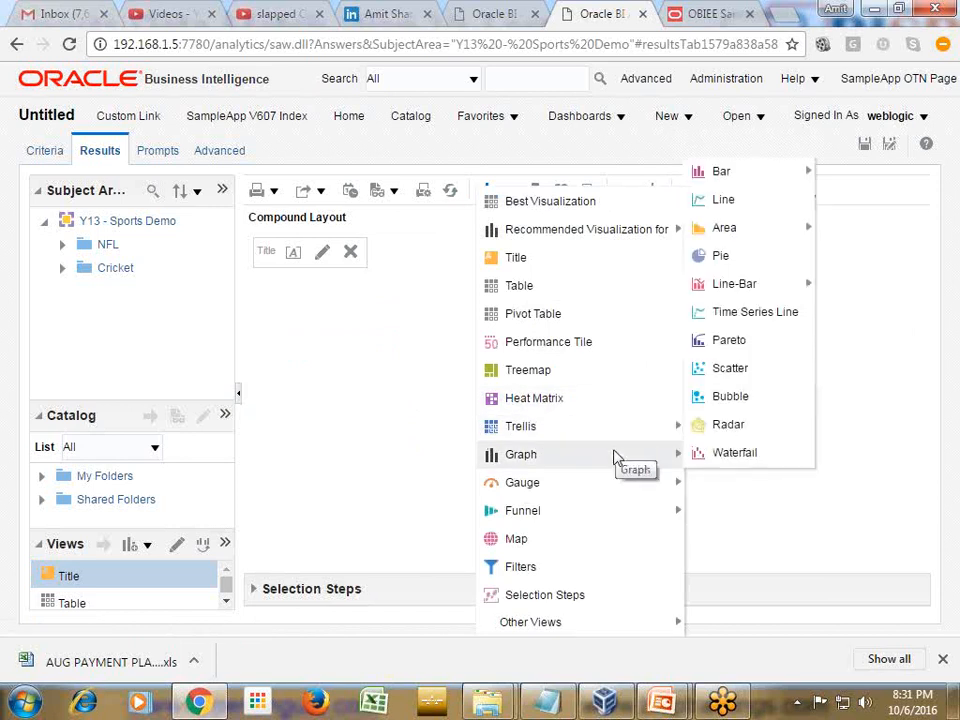
pyautogui.moveTo(748, 231)
pyautogui.moveTo(755, 169)
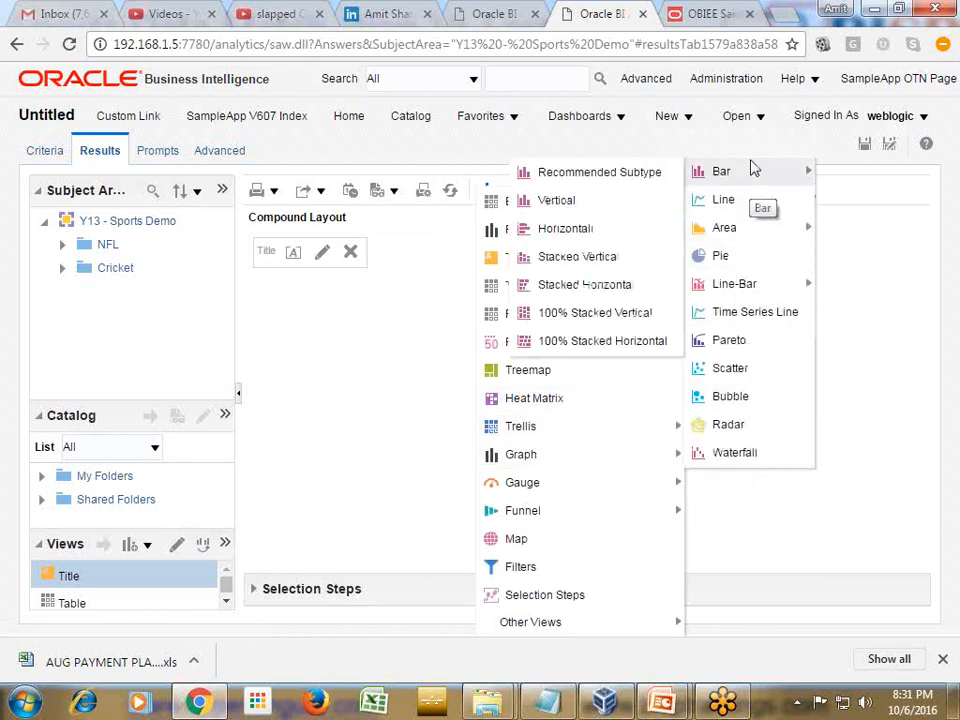
pyautogui.click(563, 290)
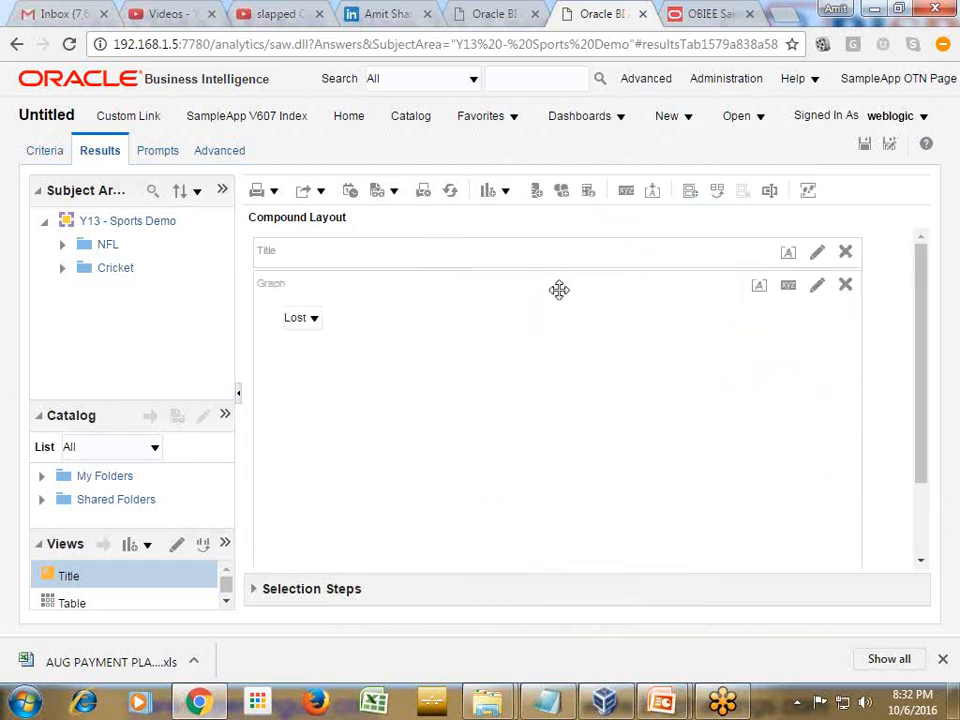
# - Edit the bar graph's layout and move Team from Vary Color By to Sections
pyautogui.scroll(-3, 783, 335)
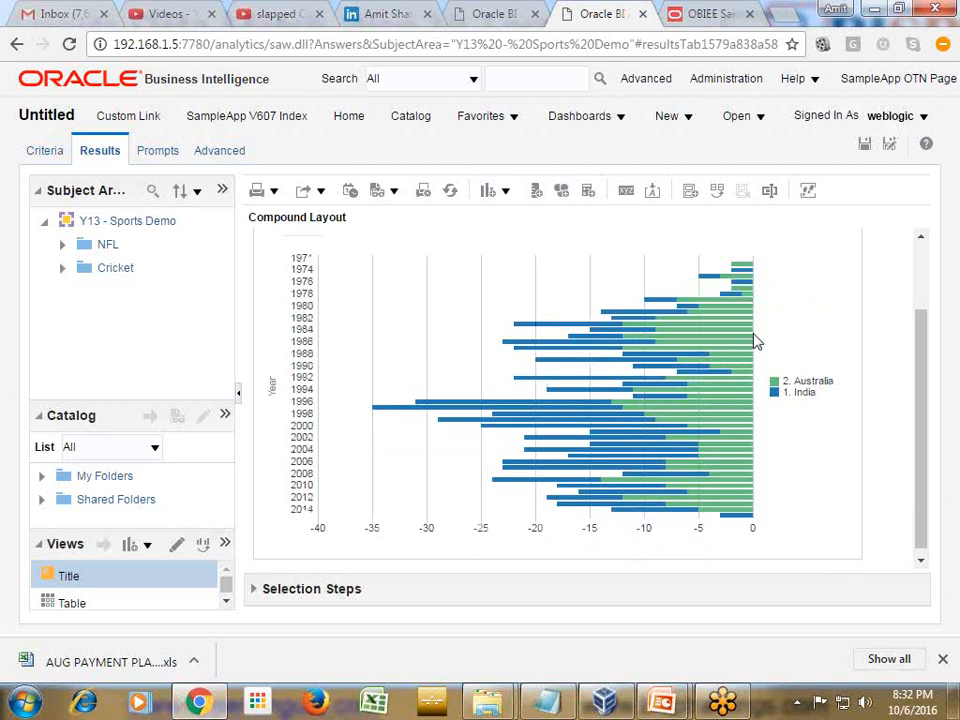
pyautogui.scroll(3, 755, 342)
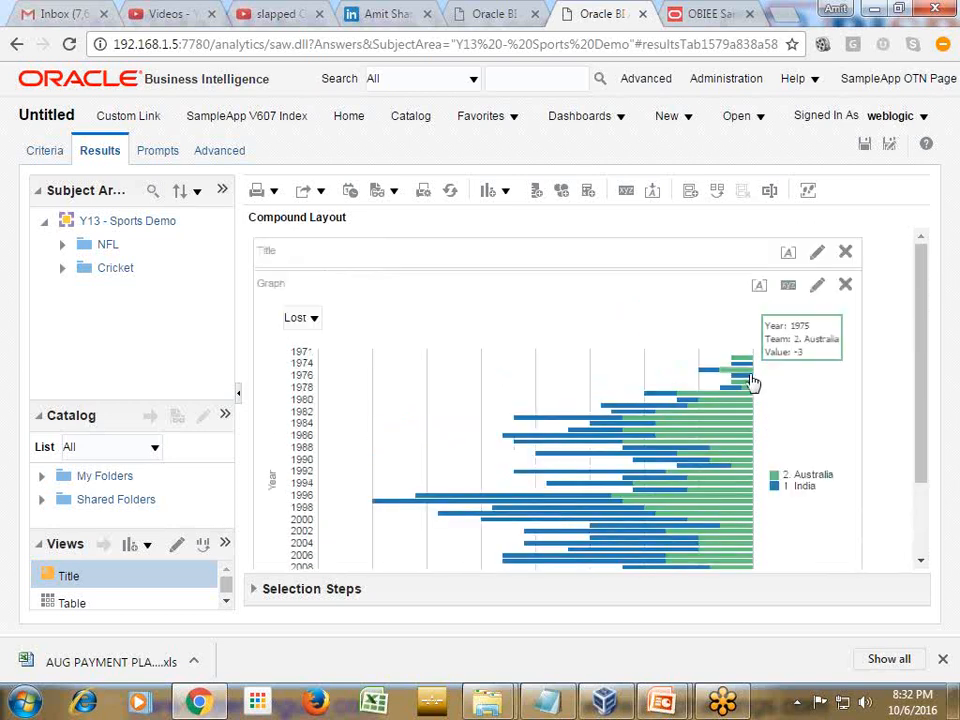
pyautogui.click(817, 285)
pyautogui.scroll(-3, 602, 452)
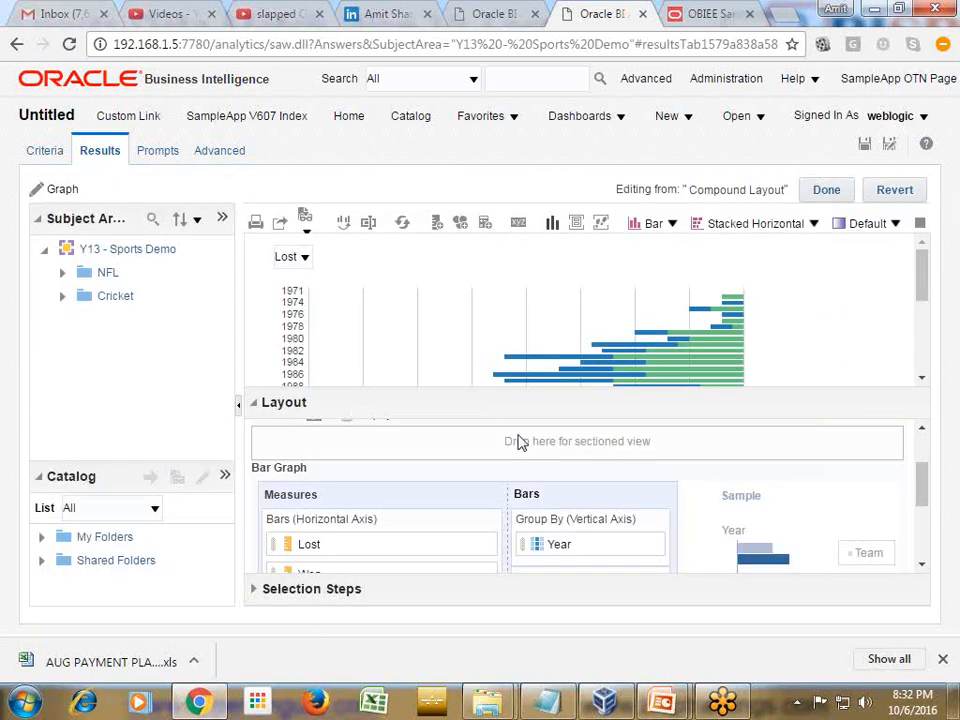
pyautogui.moveTo(499, 400); pyautogui.dragTo(489, 310)
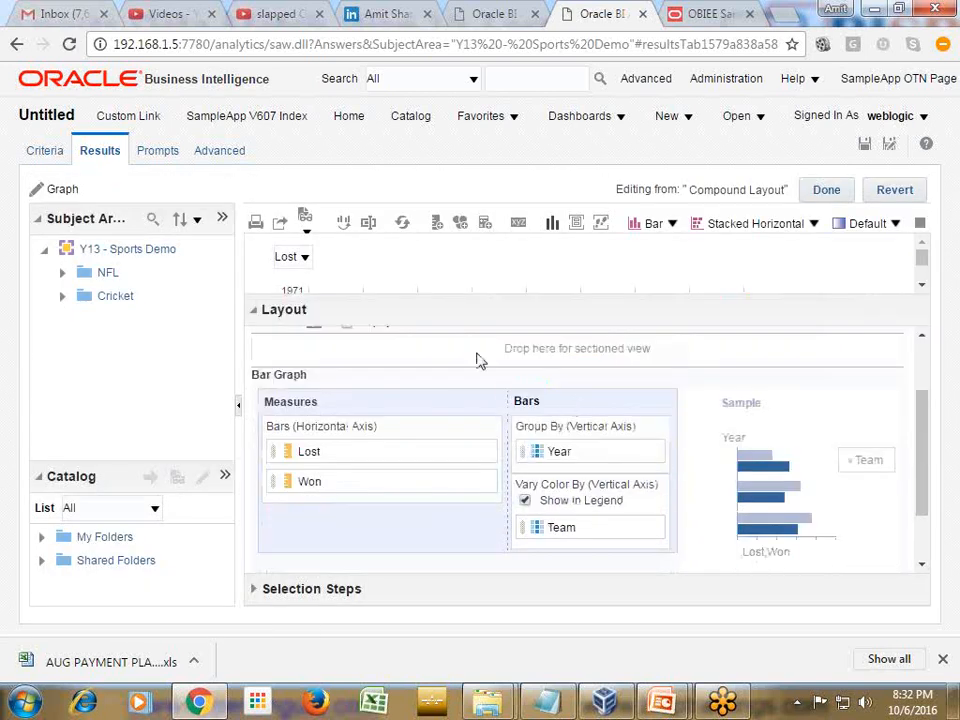
pyautogui.moveTo(557, 530); pyautogui.dragTo(322, 442)
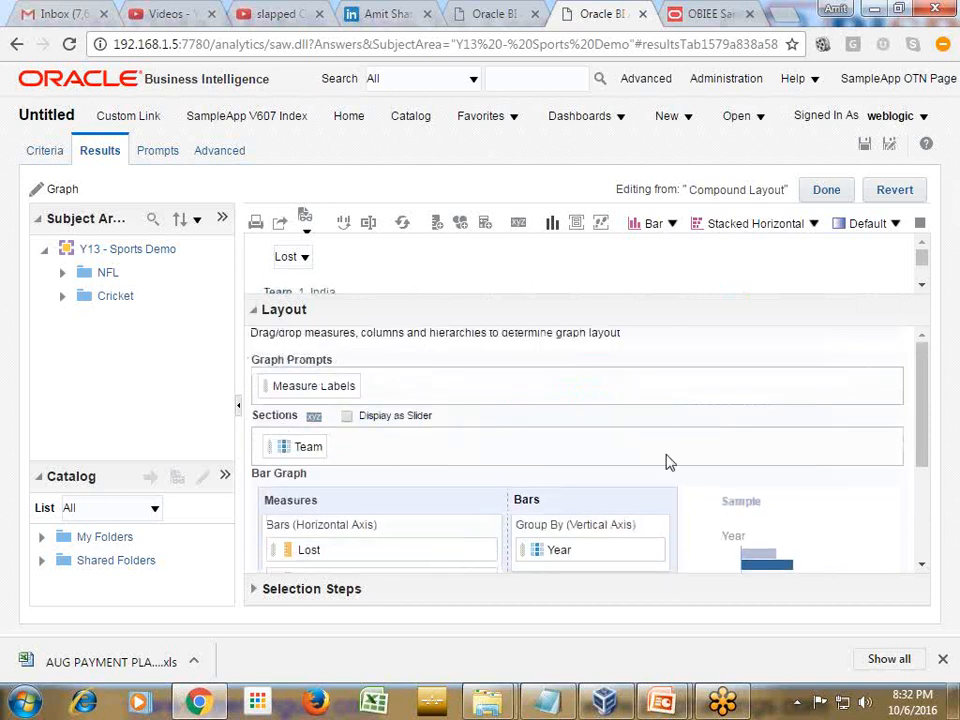
# - Move Measure Labels from Graph Prompts to Vary Color By and finish editing the graph
pyautogui.scroll(-2, 640, 470)
pyautogui.scroll(2, 611, 476)
pyautogui.moveTo(348, 397); pyautogui.dragTo(585, 413)
pyautogui.scroll(1, 367, 380)
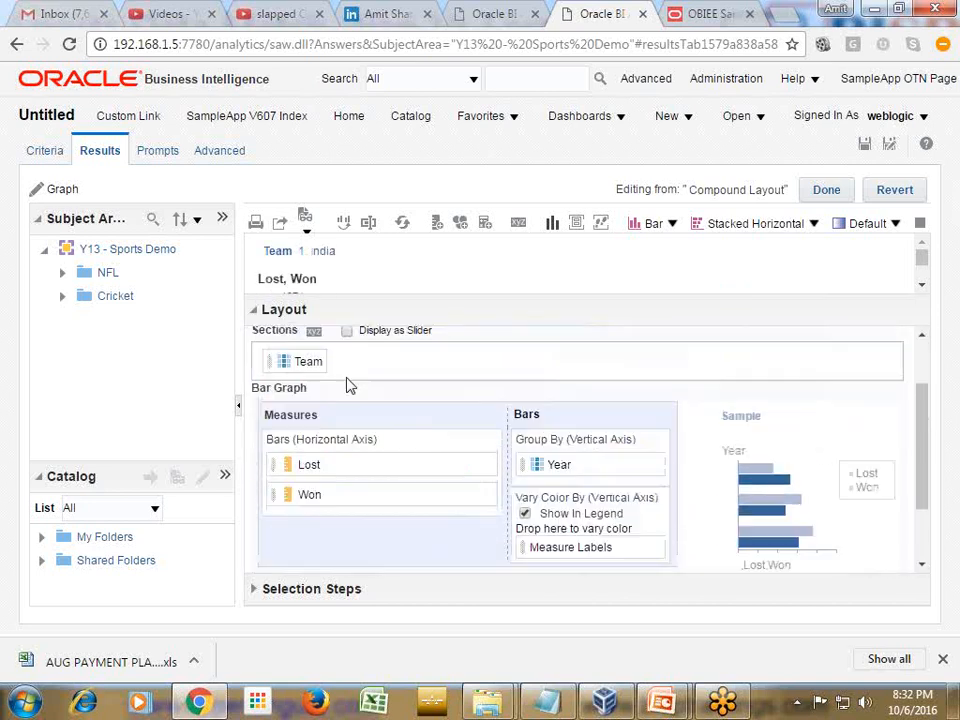
pyautogui.scroll(1, 320, 387)
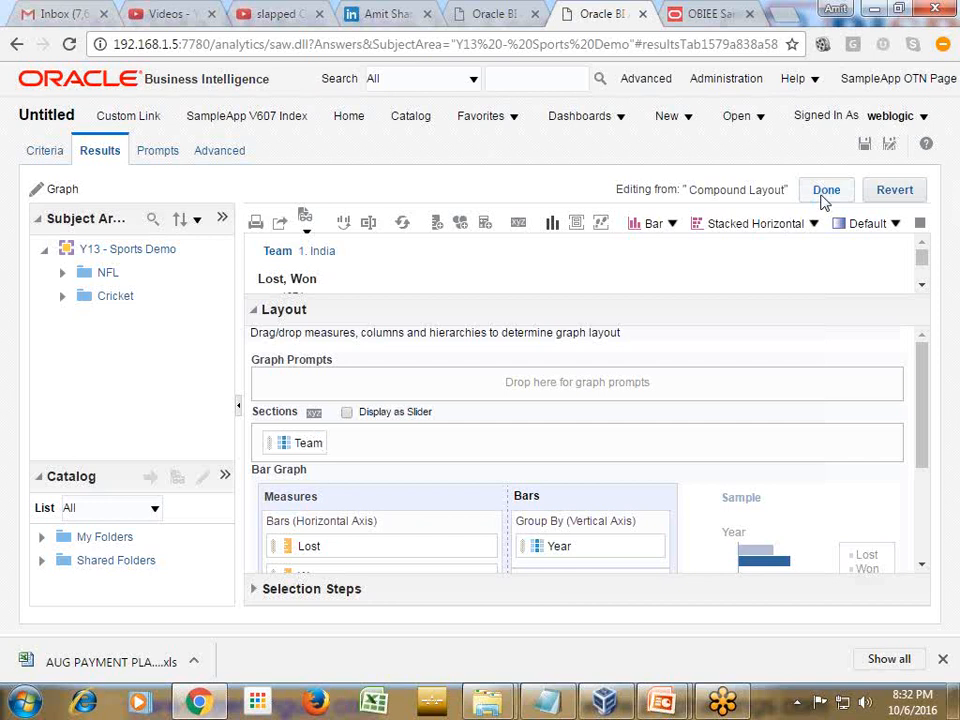
pyautogui.click(822, 192)
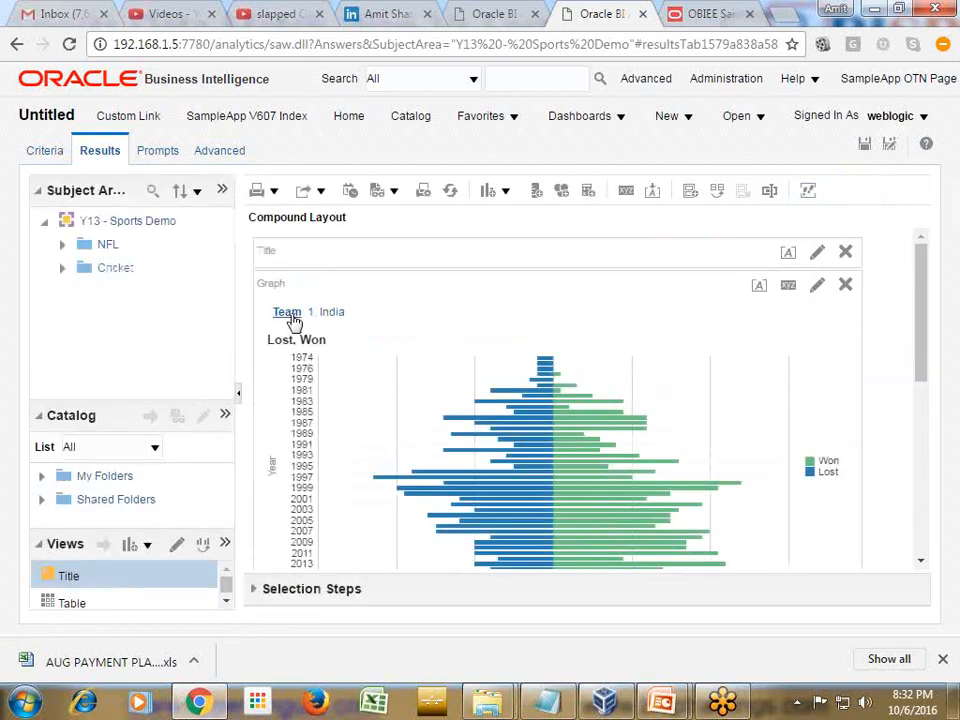
# - Add custom bar style position 1 to the graph's style formatting and colour it muted green
pyautogui.moveTo(921, 300); pyautogui.dragTo(927, 452)
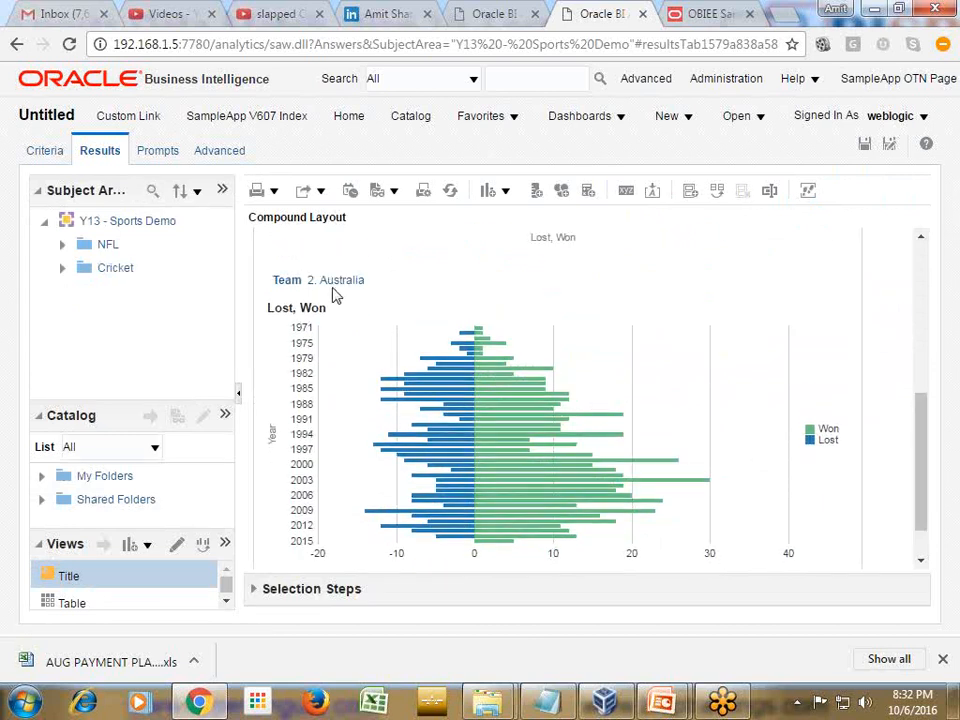
pyautogui.moveTo(930, 522); pyautogui.dragTo(904, 386)
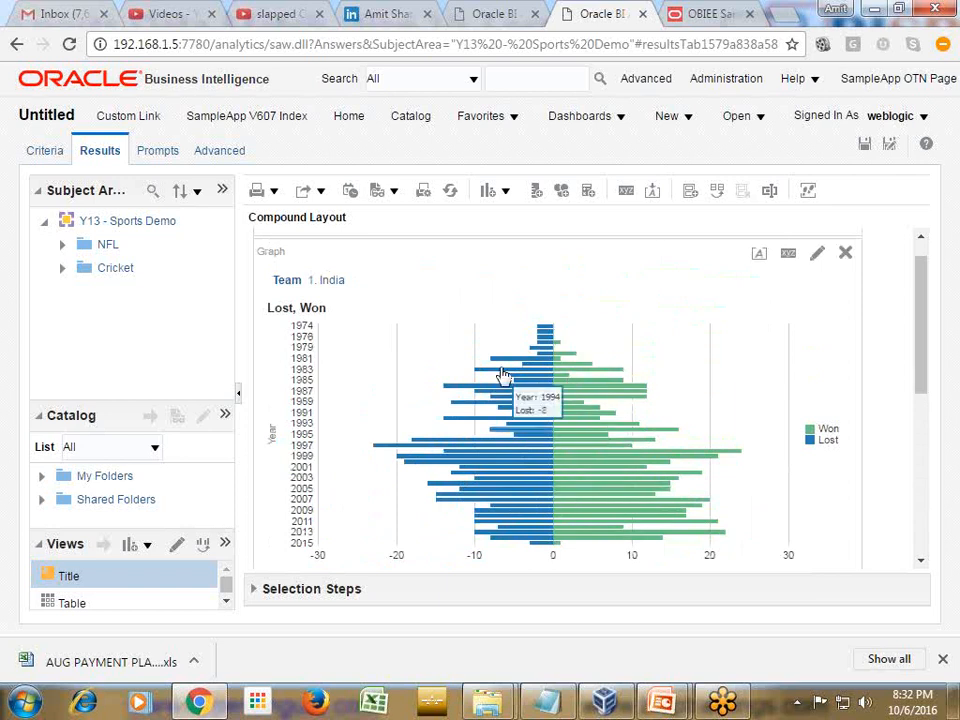
pyautogui.click(789, 255)
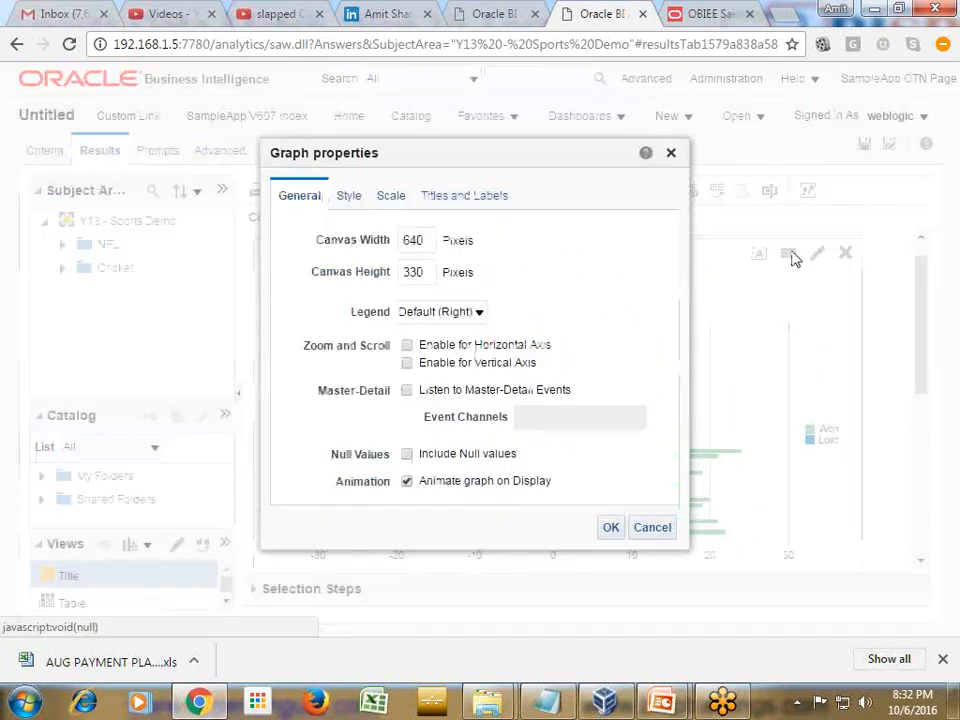
pyautogui.click(350, 200)
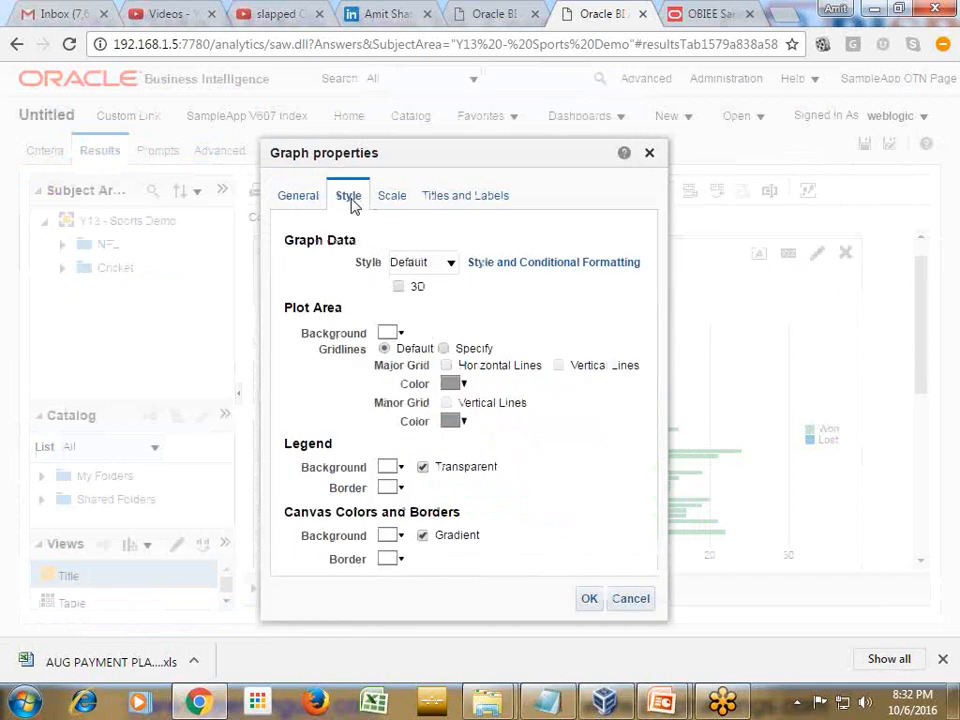
pyautogui.click(520, 264)
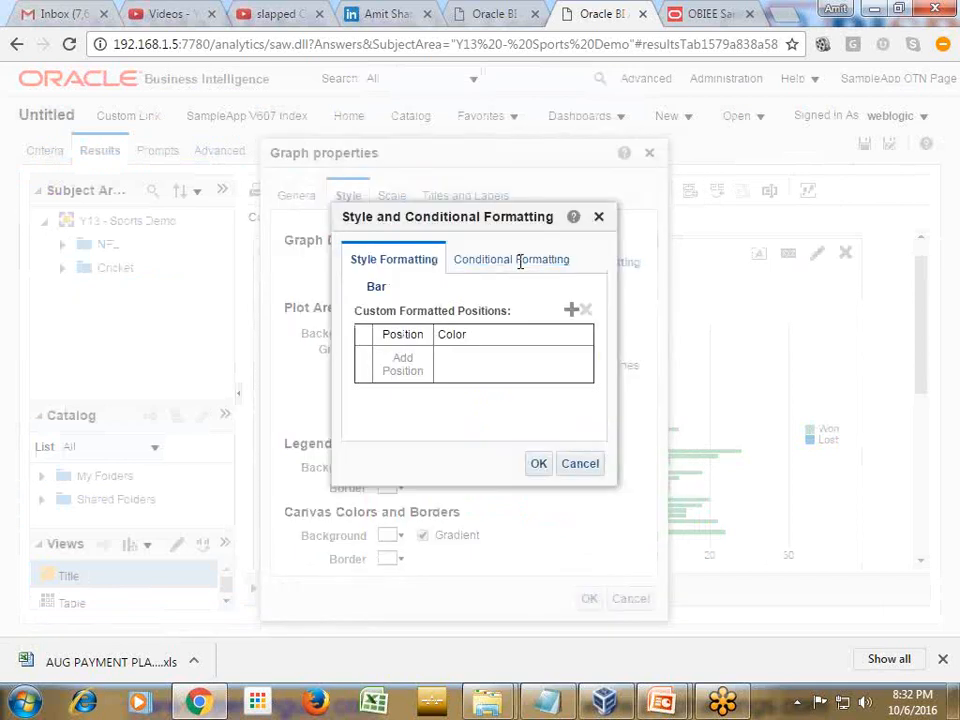
pyautogui.click(571, 311)
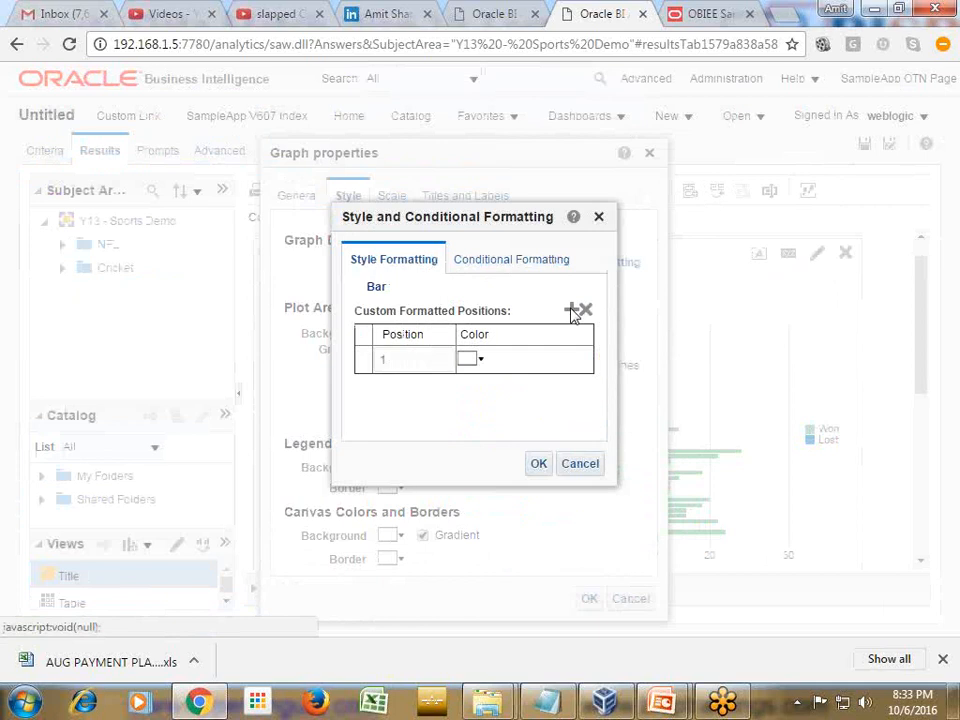
pyautogui.click(476, 361)
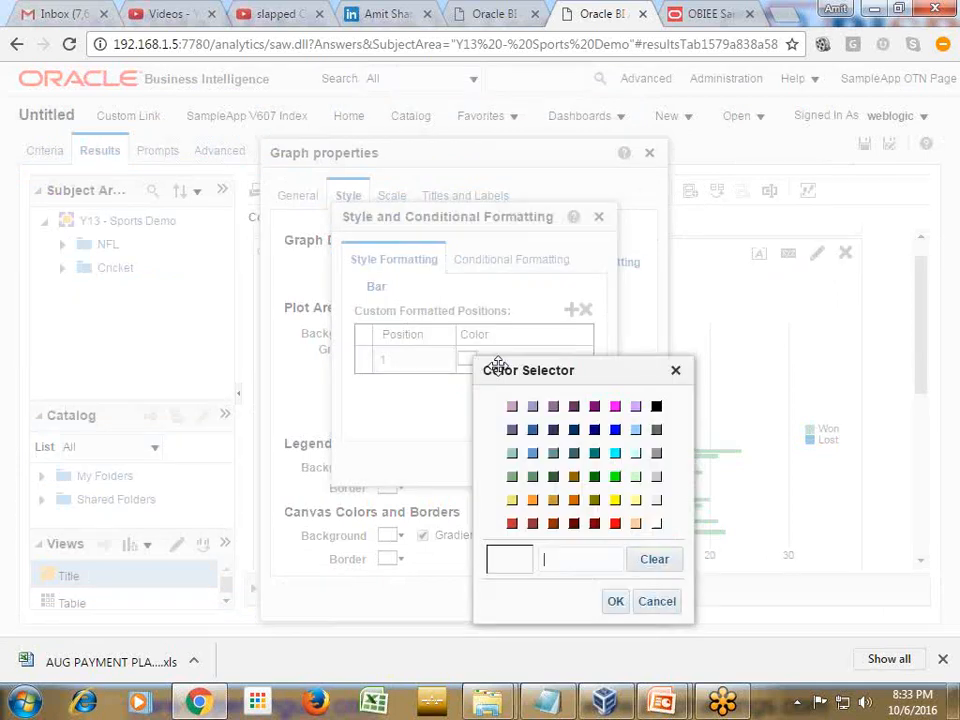
pyautogui.click(511, 479)
pyautogui.click(615, 600)
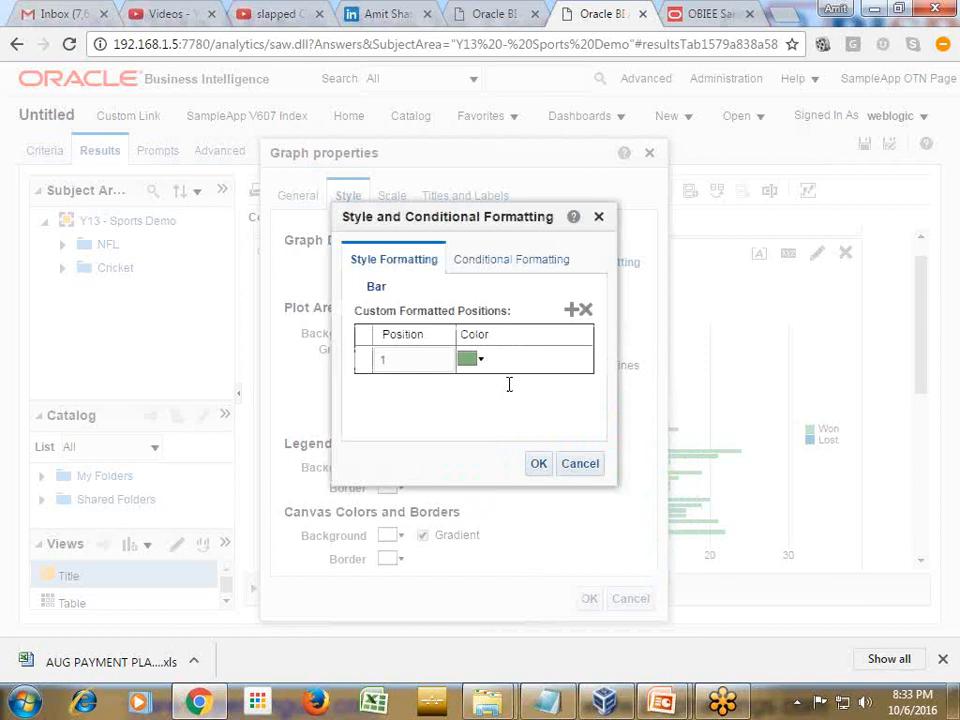
# - Add custom bar style position 2, colour it dark green #008000, and accept the style formatting
pyautogui.click(572, 310)
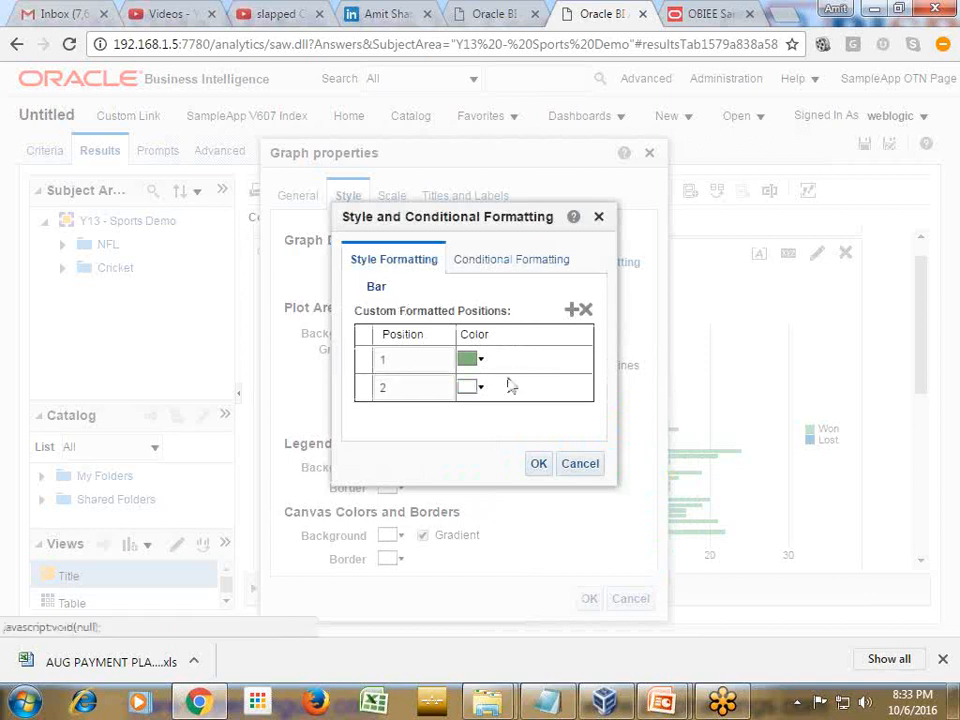
pyautogui.click(481, 390)
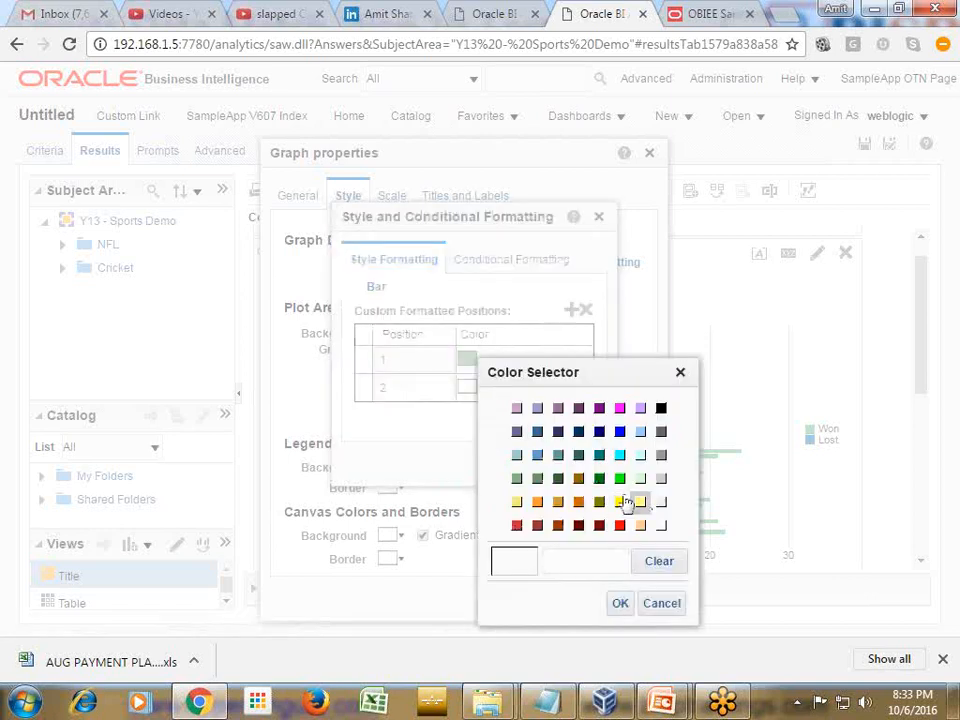
pyautogui.click(599, 478)
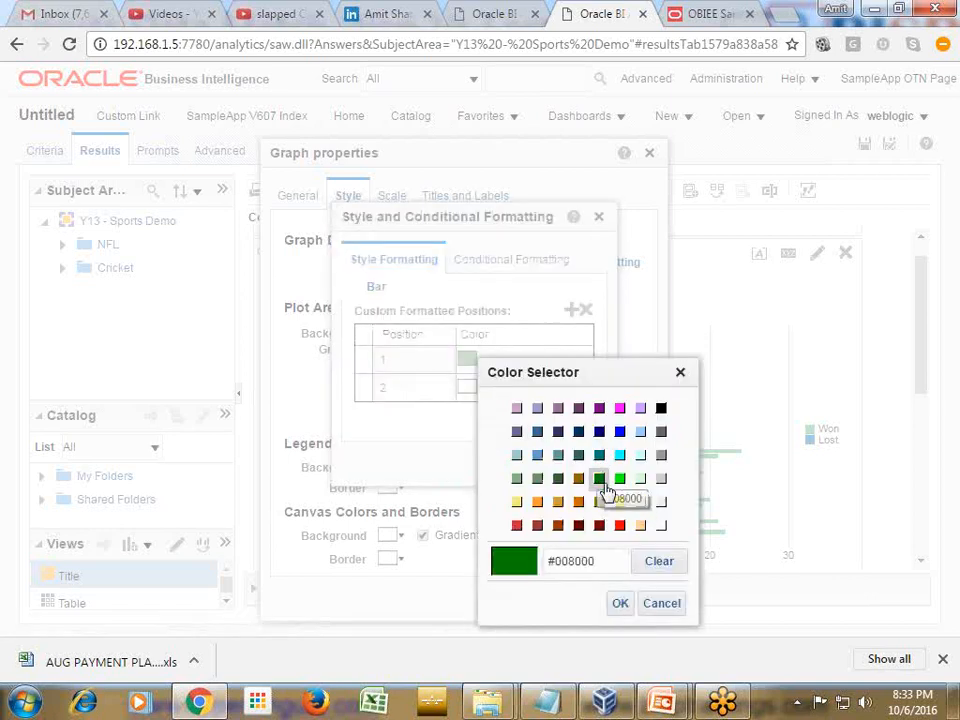
pyautogui.click(619, 602)
pyautogui.click(537, 465)
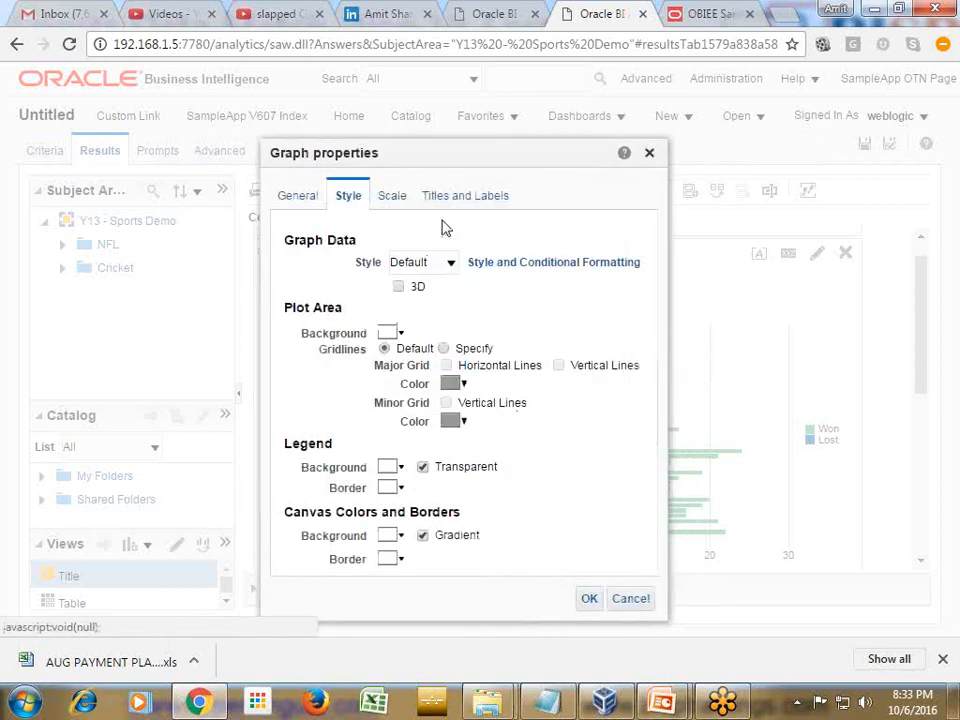
# - Set the graph's data marker labels to show Always and apply the graph properties
pyautogui.click(398, 197)
pyautogui.click(463, 196)
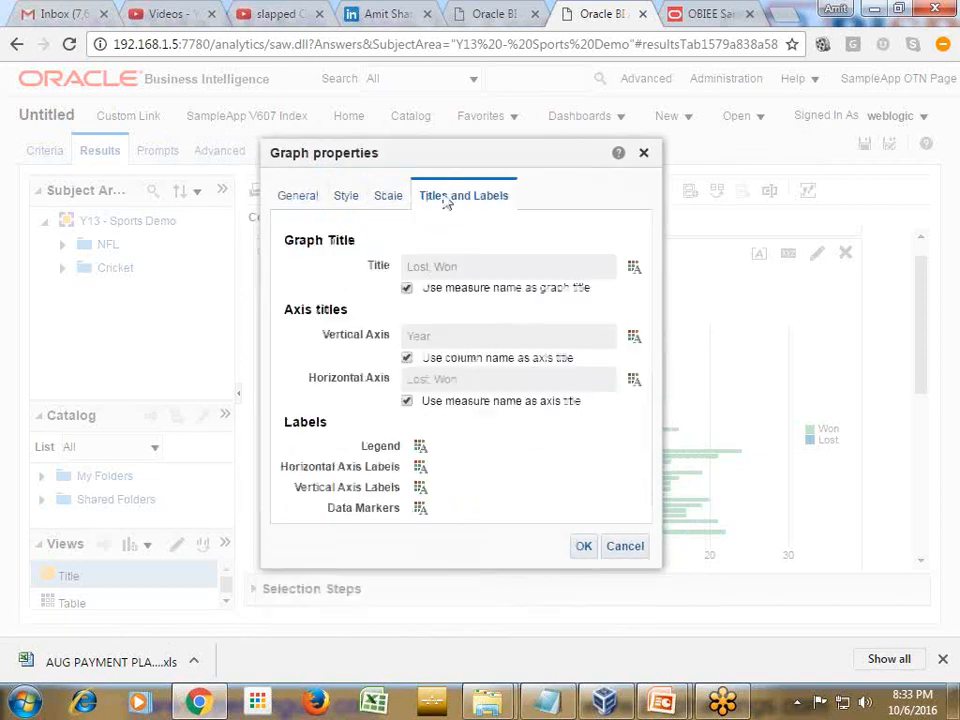
pyautogui.click(420, 508)
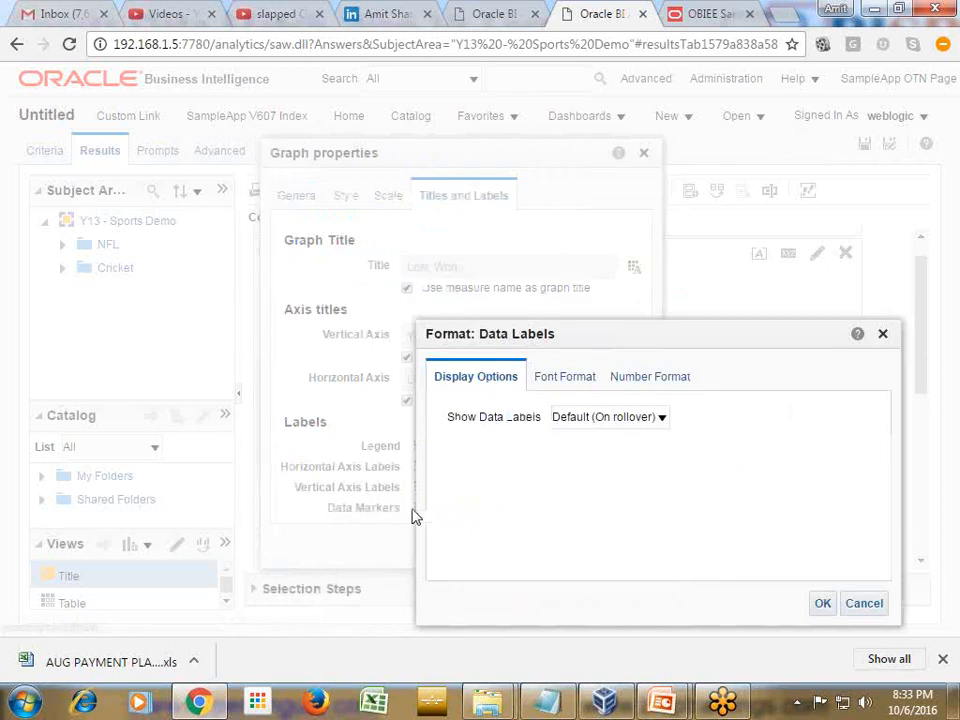
pyautogui.click(605, 417)
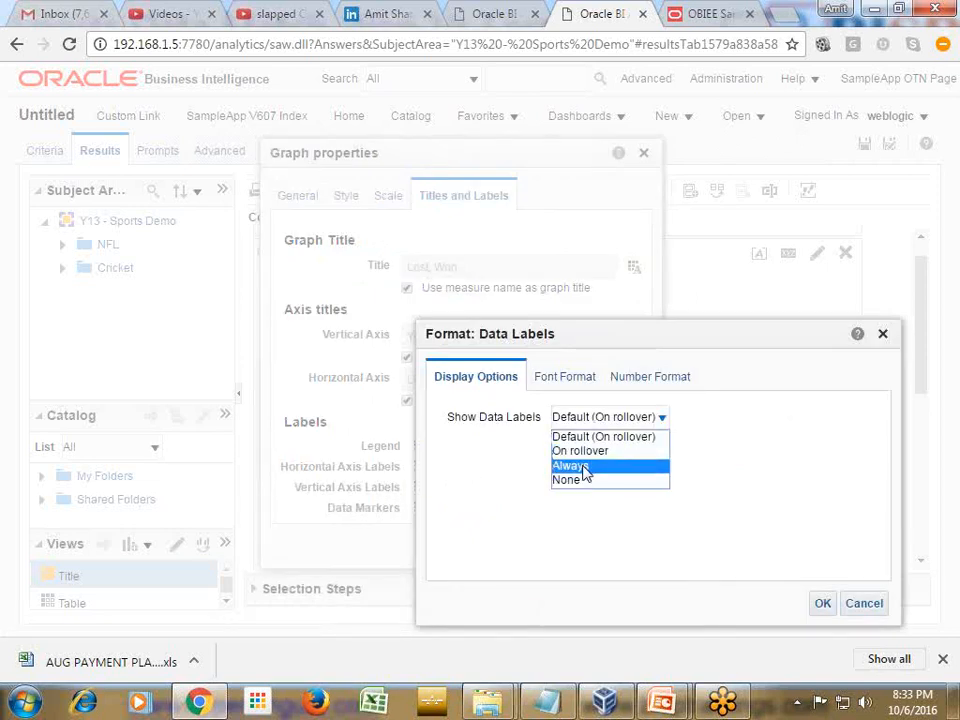
pyautogui.click(578, 465)
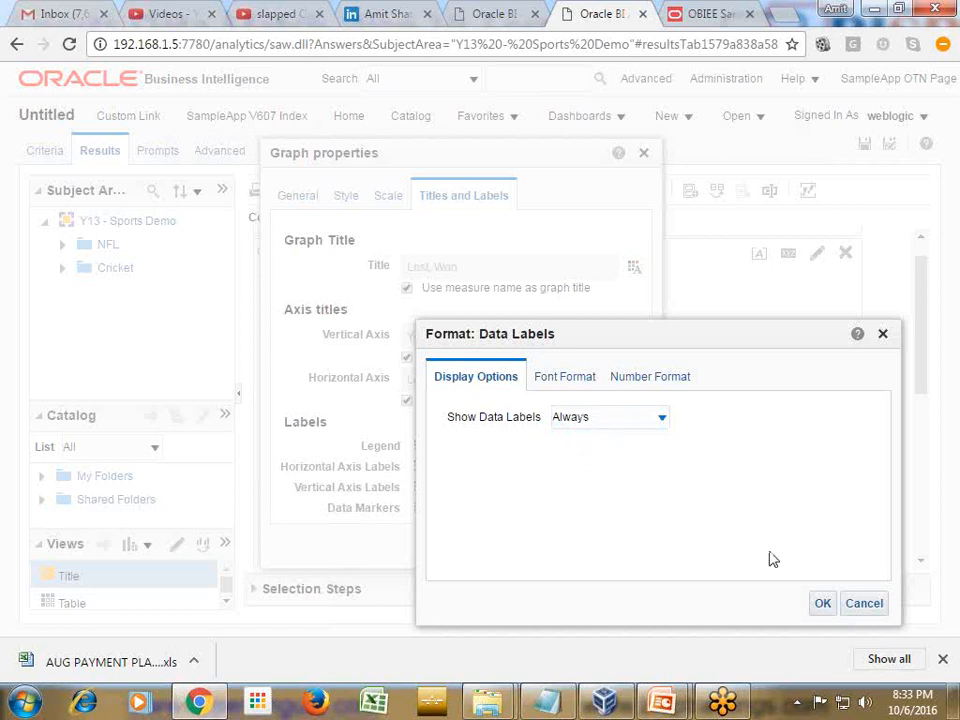
pyautogui.click(822, 603)
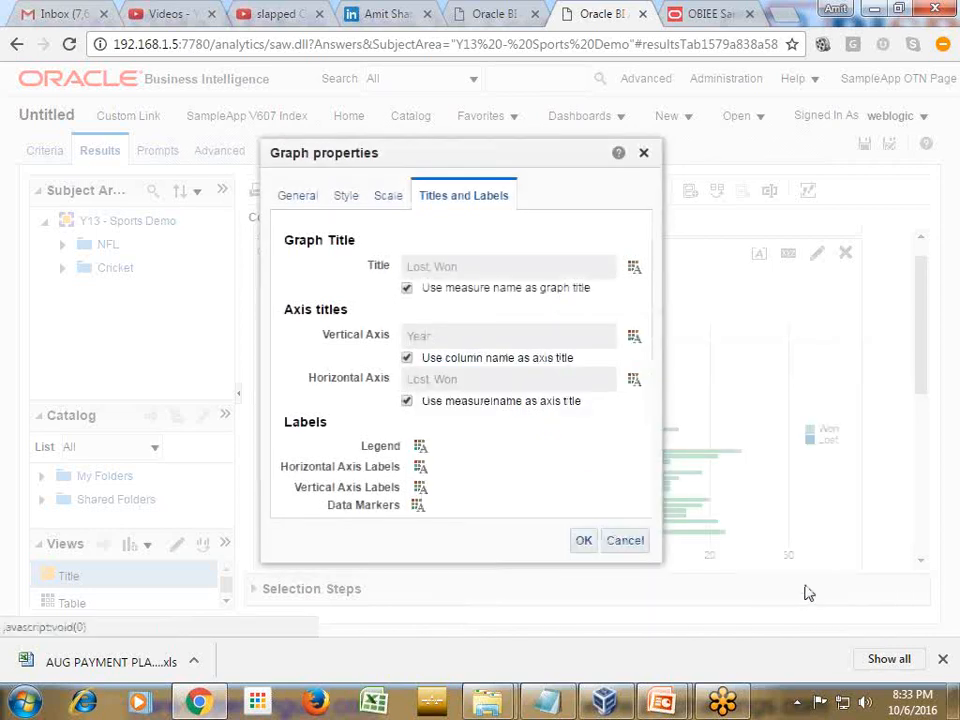
pyautogui.click(583, 541)
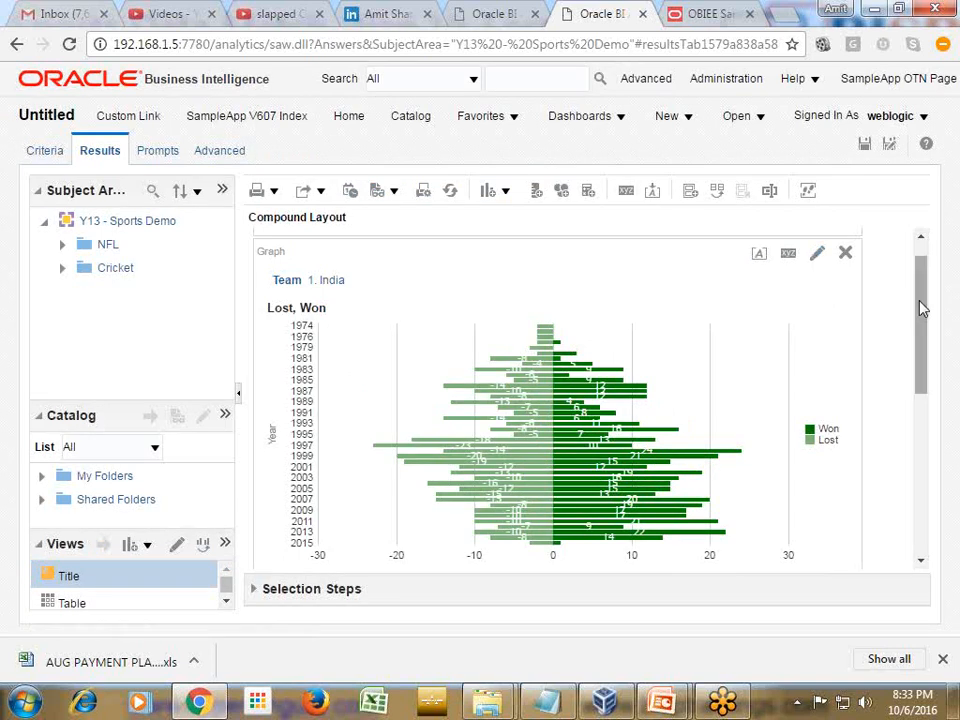
# - Set the font colour of the graph's data marker labels to red #CC3333 and apply the graph properties
pyautogui.moveTo(923, 310); pyautogui.dragTo(891, 283)
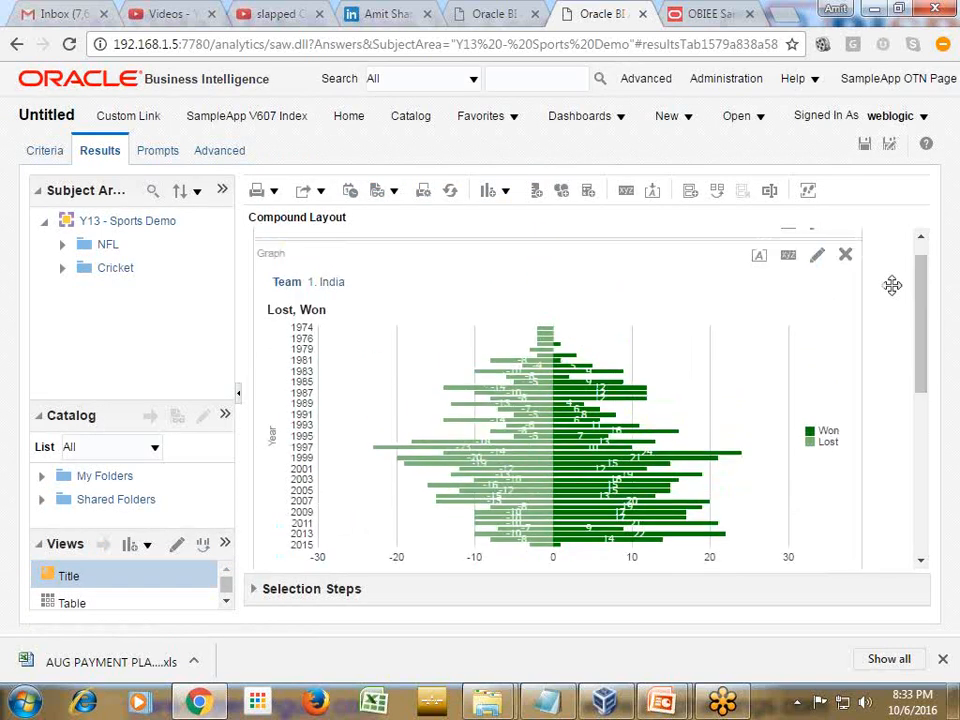
pyautogui.click(788, 256)
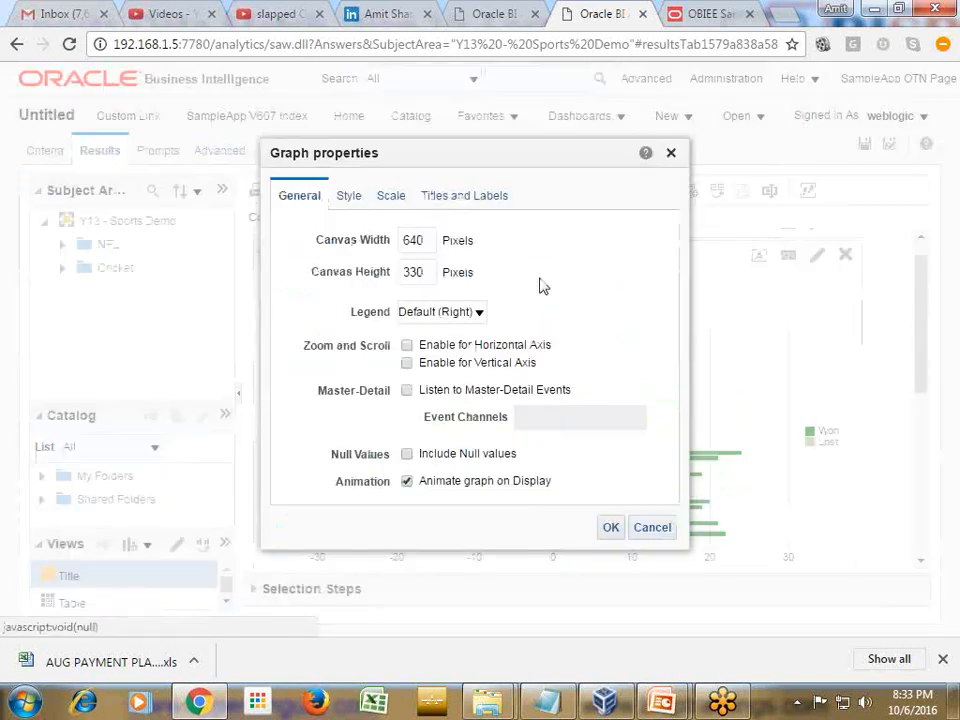
pyautogui.click(460, 197)
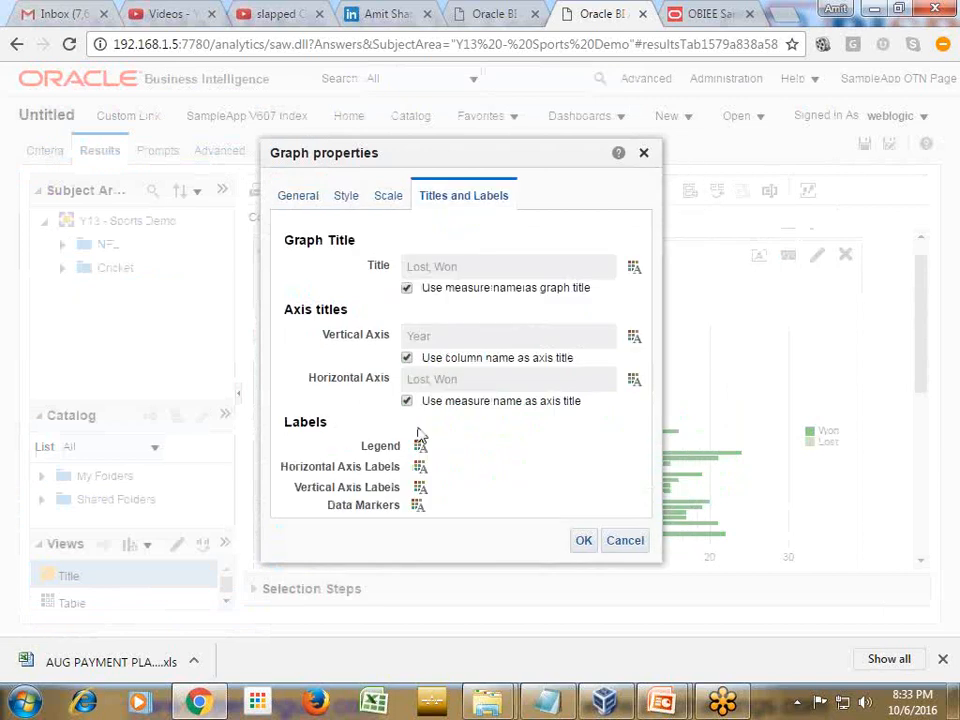
pyautogui.click(419, 506)
pyautogui.click(575, 387)
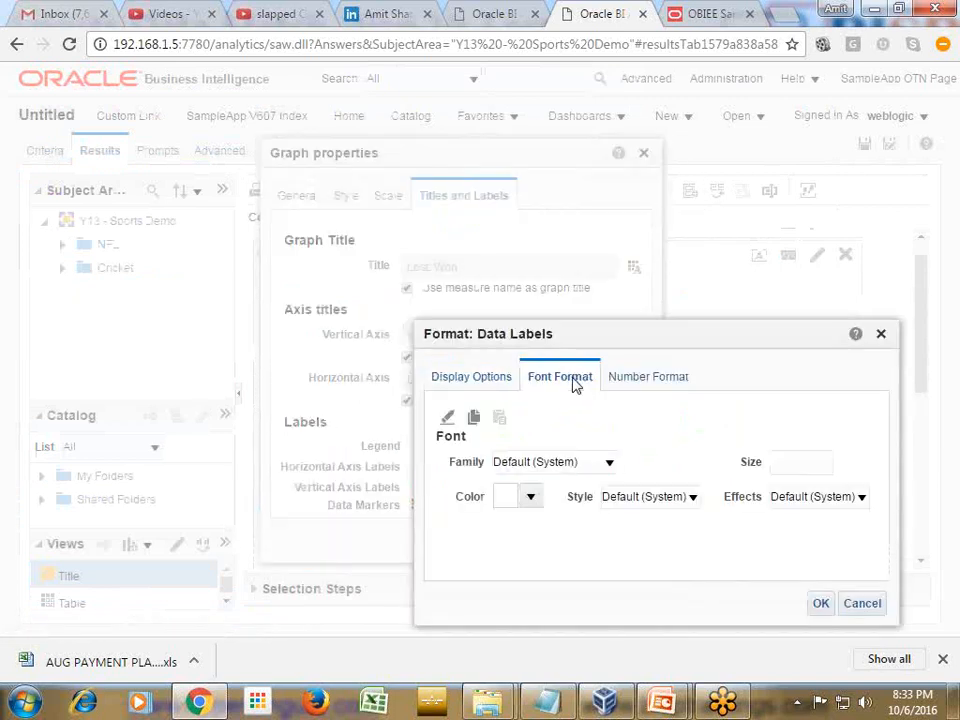
pyautogui.click(482, 378)
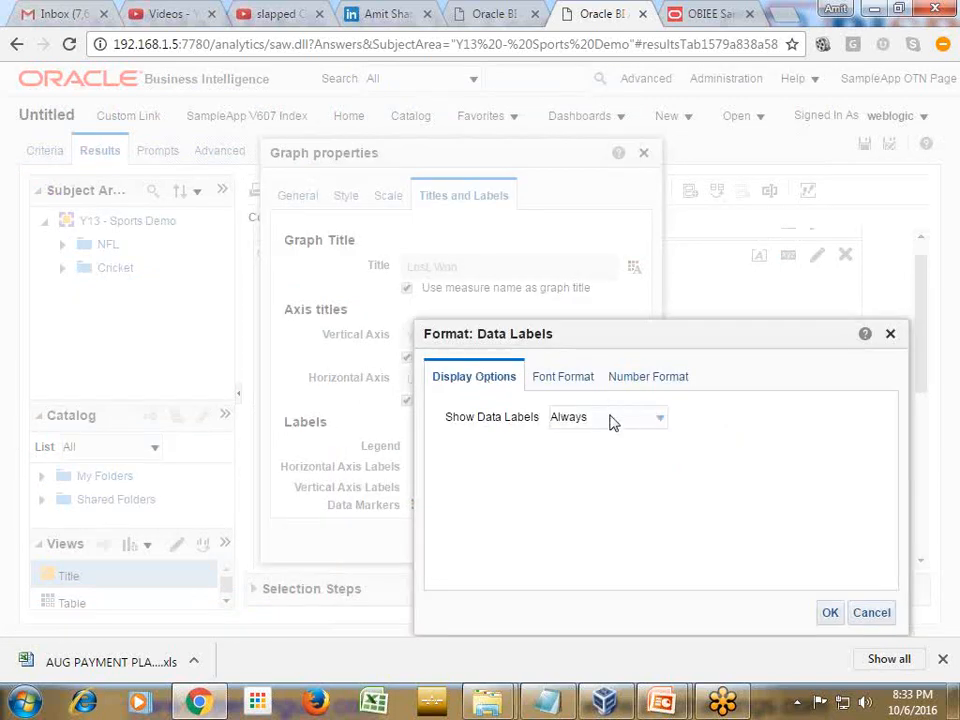
pyautogui.click(590, 384)
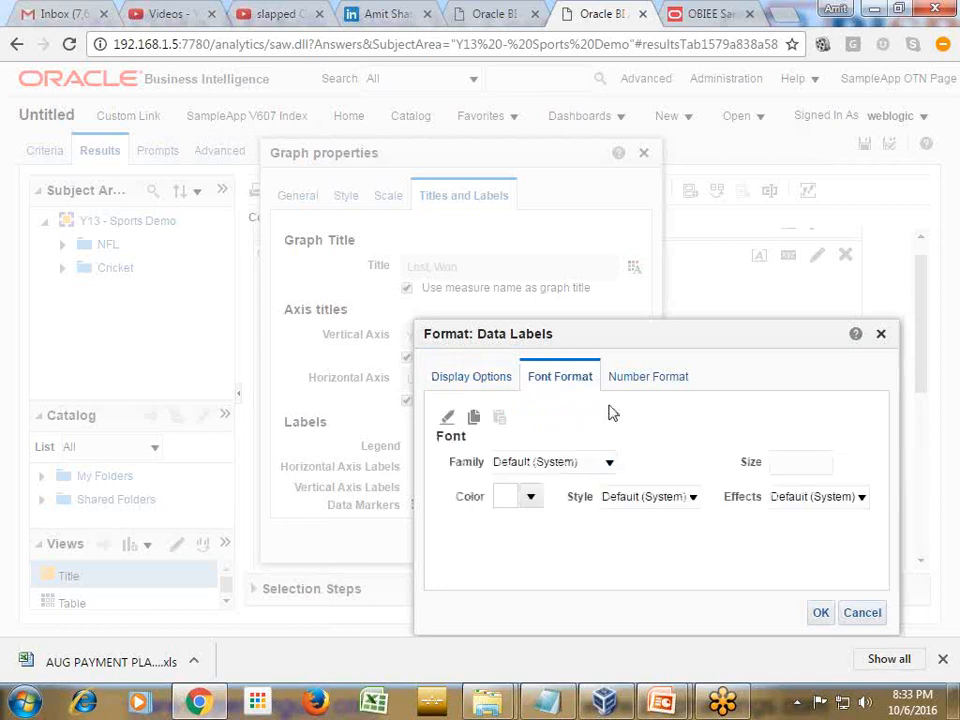
pyautogui.click(532, 497)
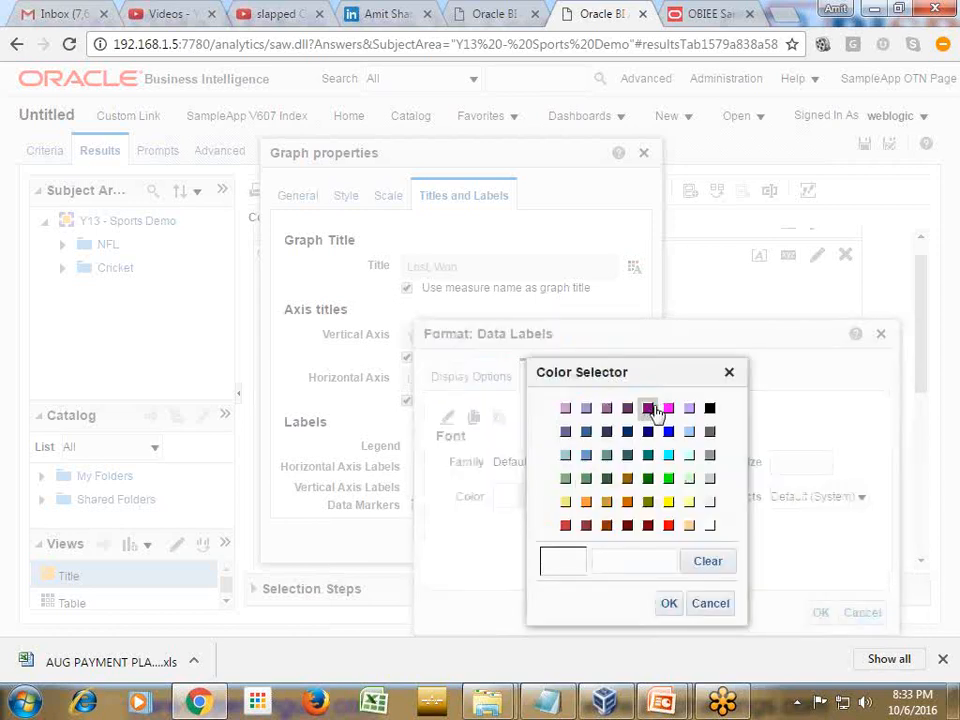
pyautogui.click(567, 526)
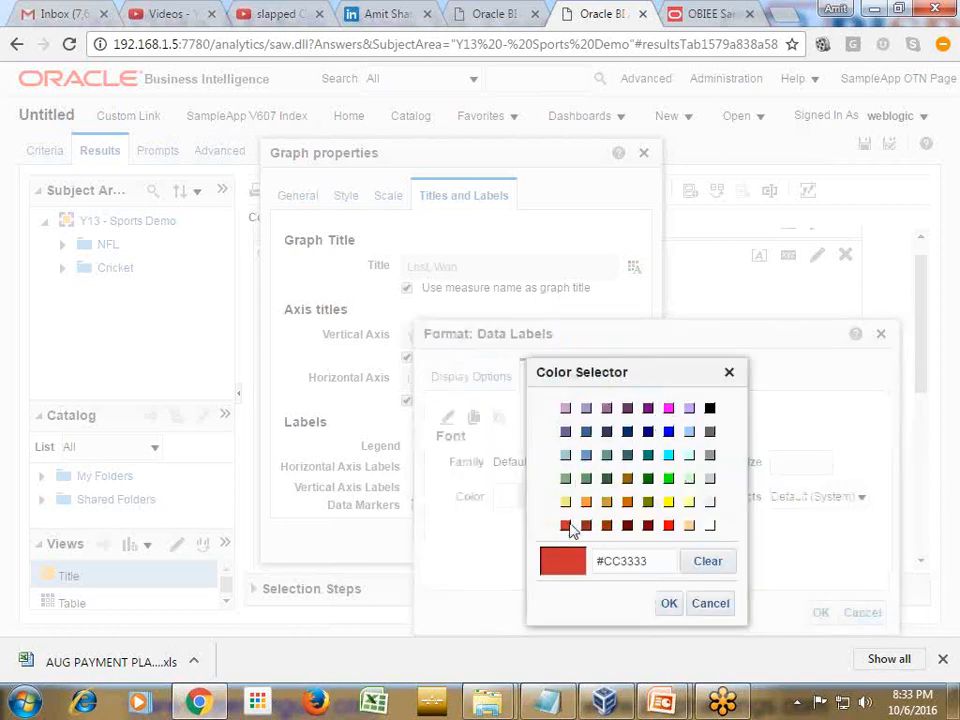
pyautogui.click(669, 603)
pyautogui.click(811, 462)
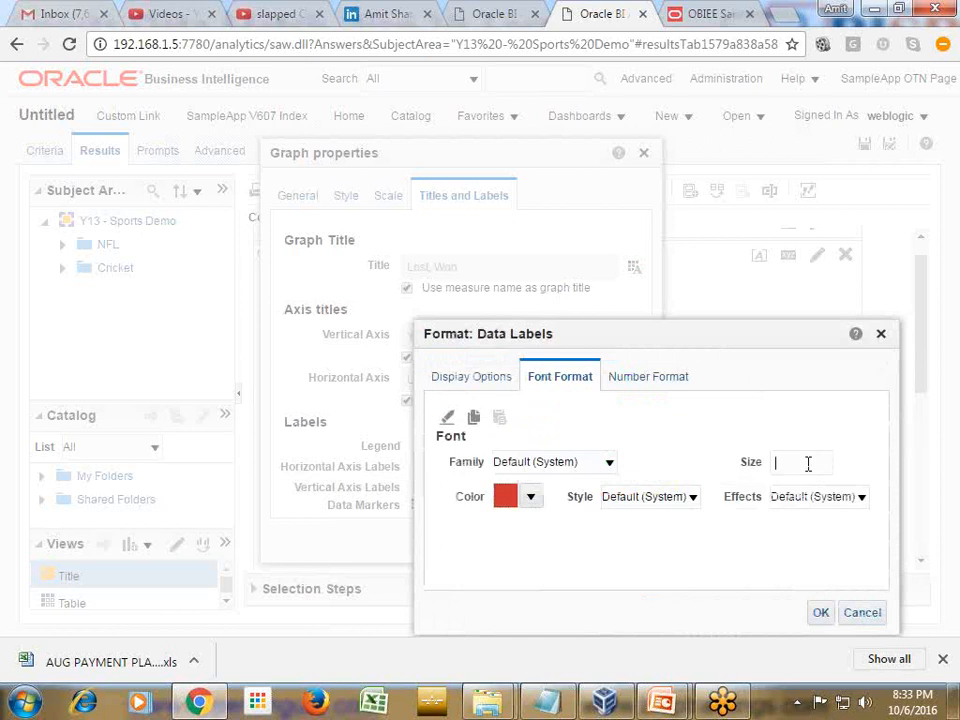
pyautogui.click(818, 612)
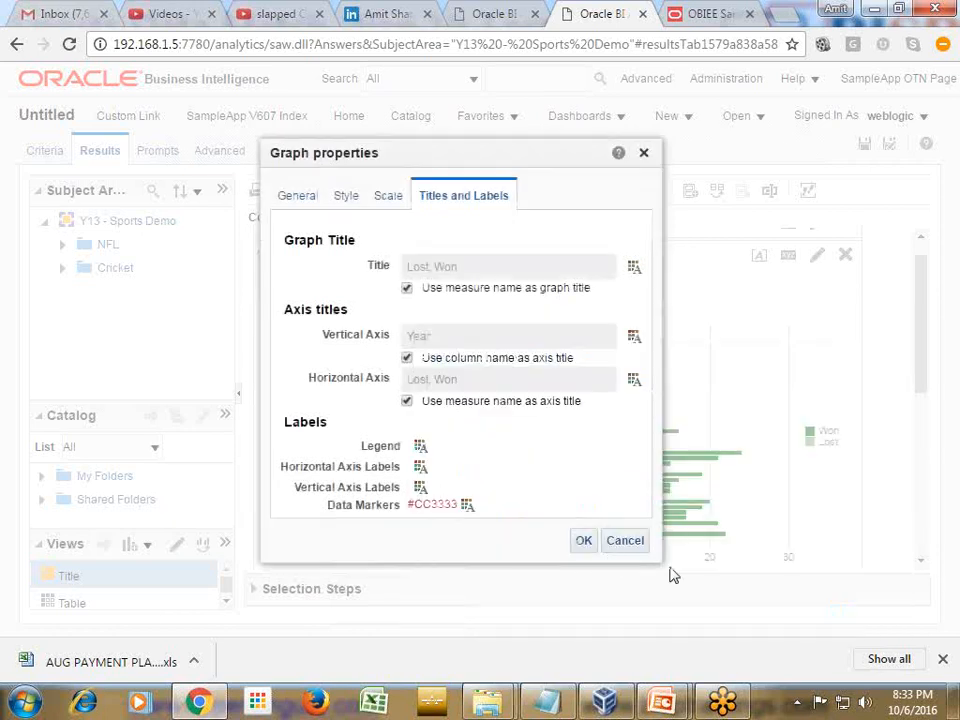
pyautogui.click(581, 541)
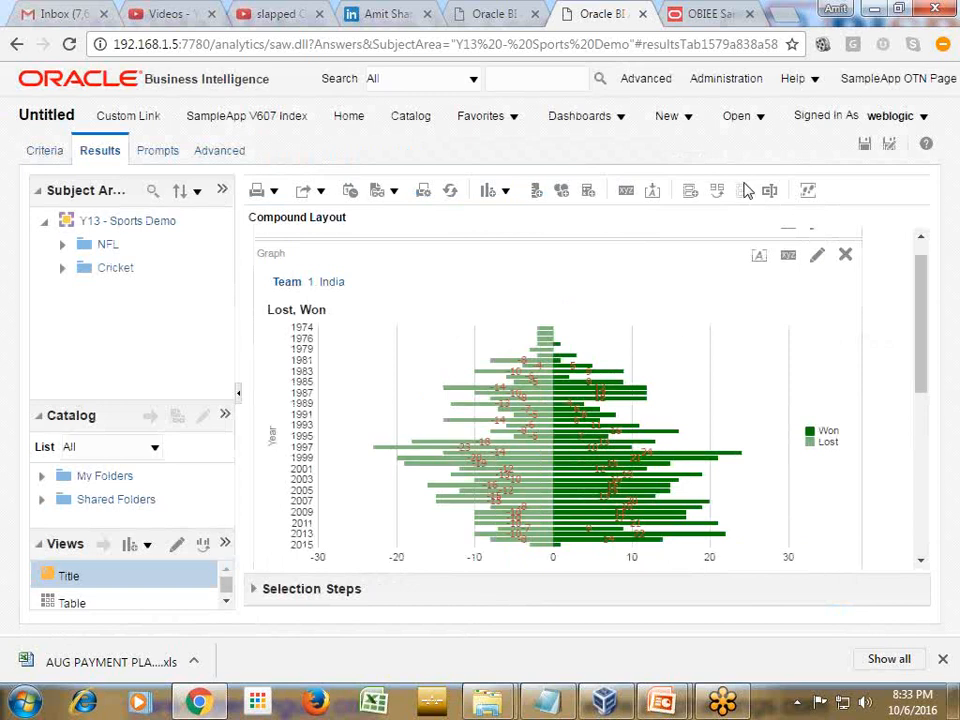
# - Examine the India and Australia won-versus-lost graphs in full-screen view, and return to the normal browser view
pyautogui.press('F11')
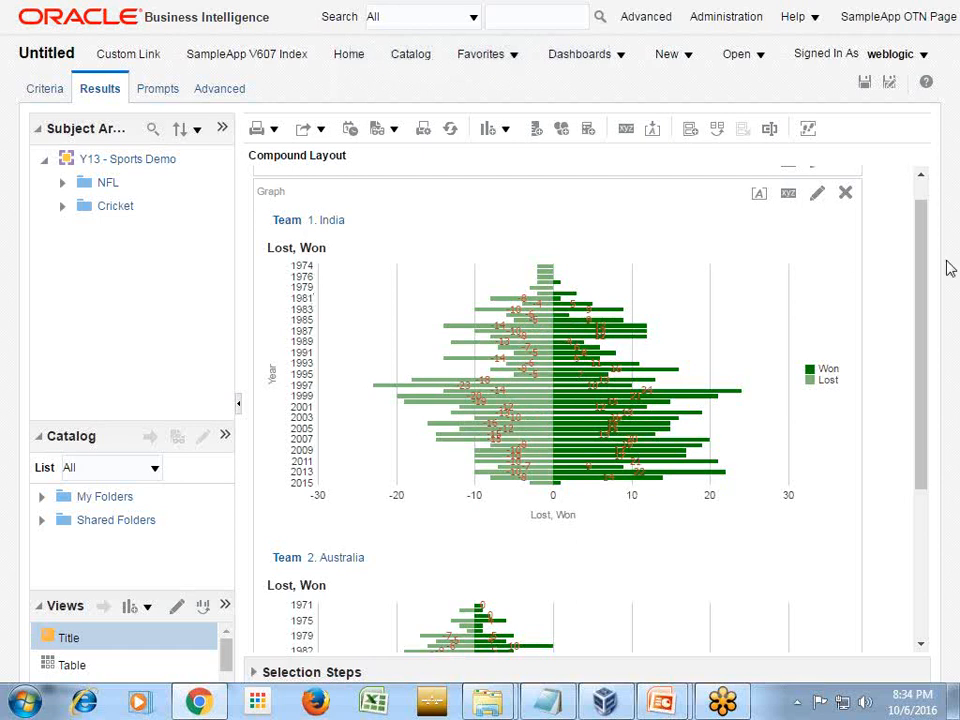
pyautogui.moveTo(926, 326); pyautogui.dragTo(926, 490)
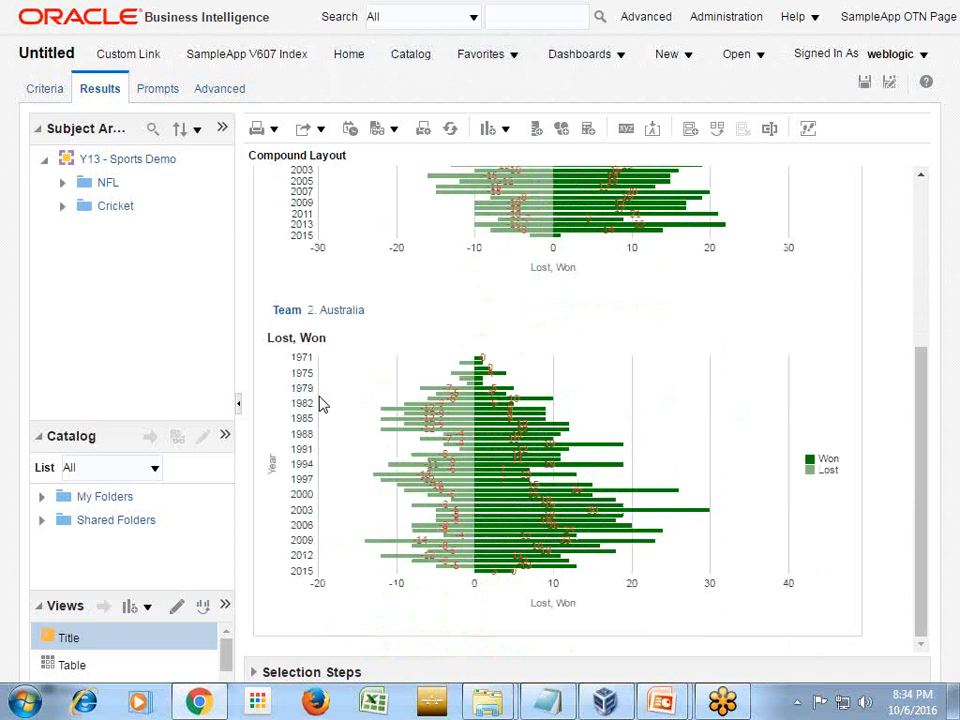
pyautogui.scroll(5, 360, 402)
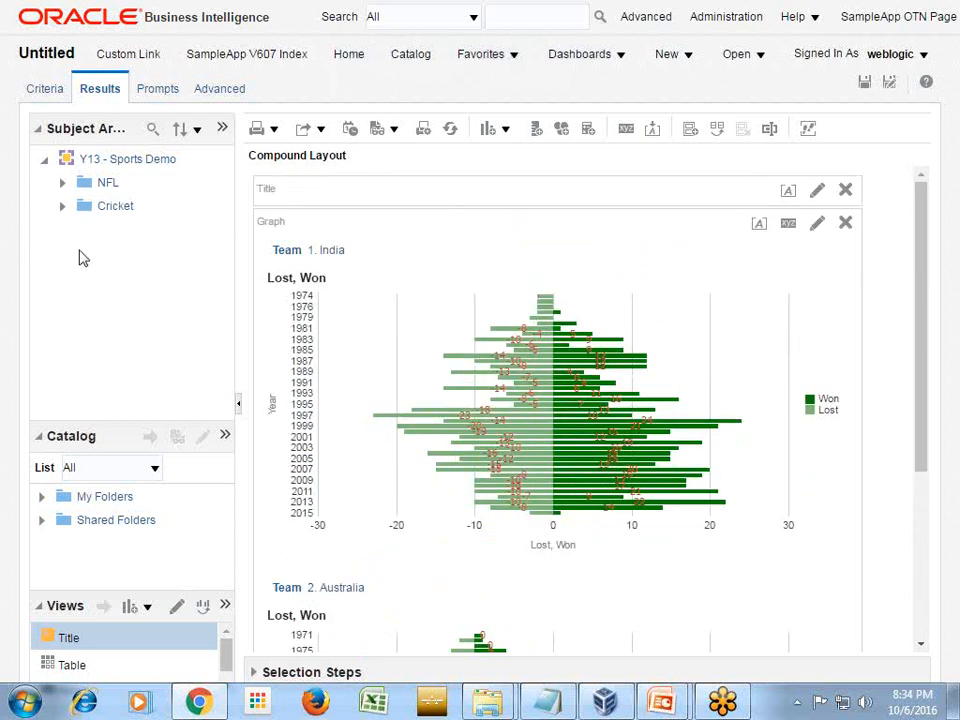
pyautogui.press('F11')
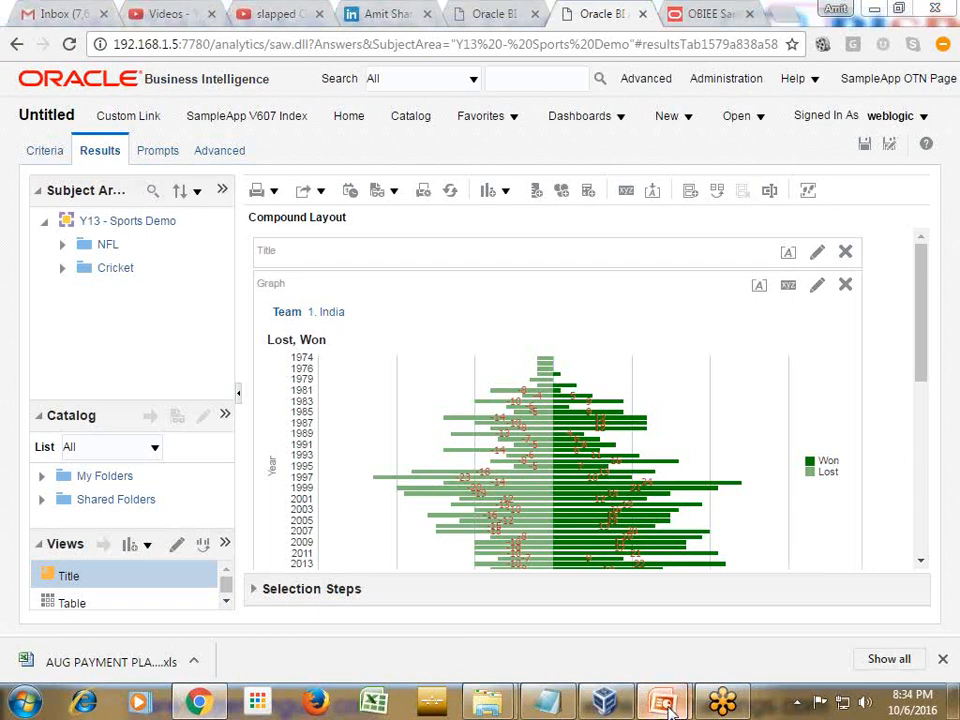
# - Switch to the running PowerPoint slide show and go to the closing "Any Question?" slide
pyautogui.moveTo(661, 700)
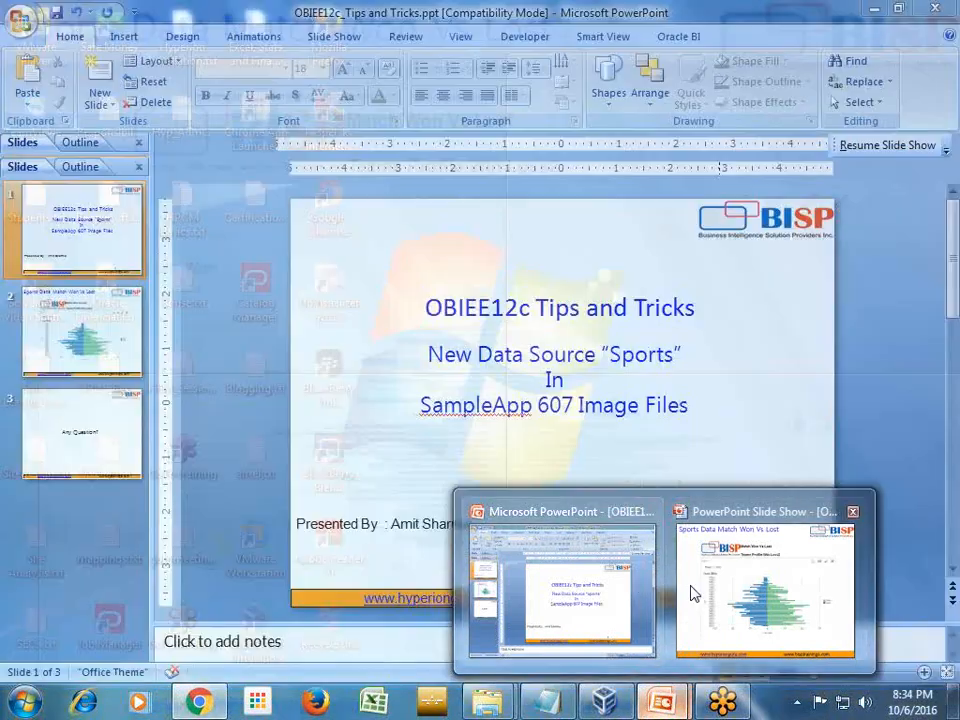
pyautogui.click(692, 596)
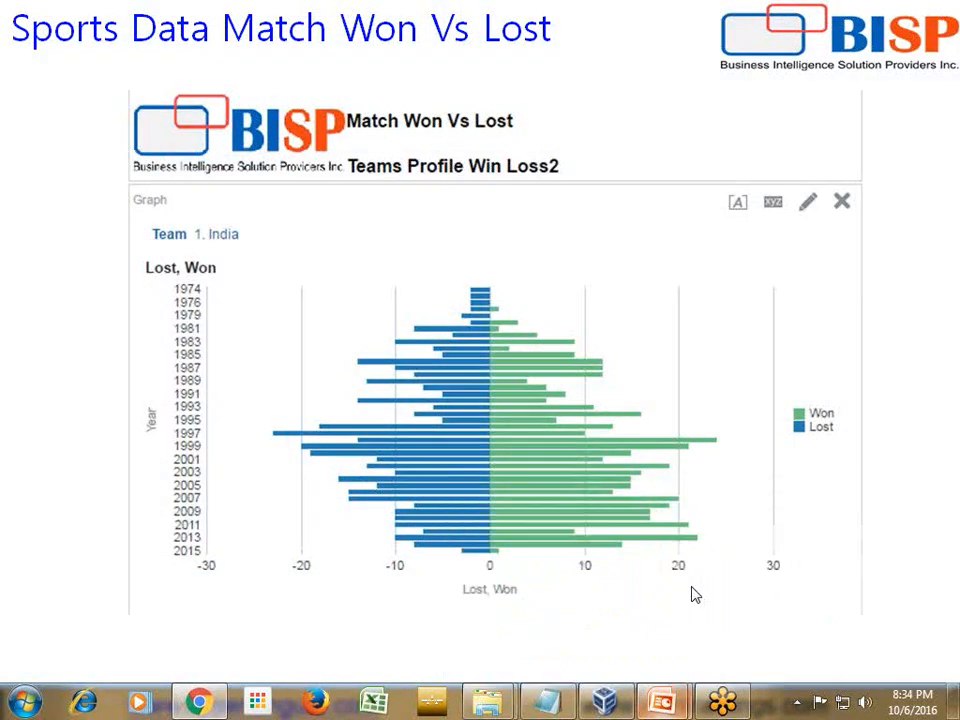
pyautogui.click(695, 594)
pyautogui.click(695, 594)
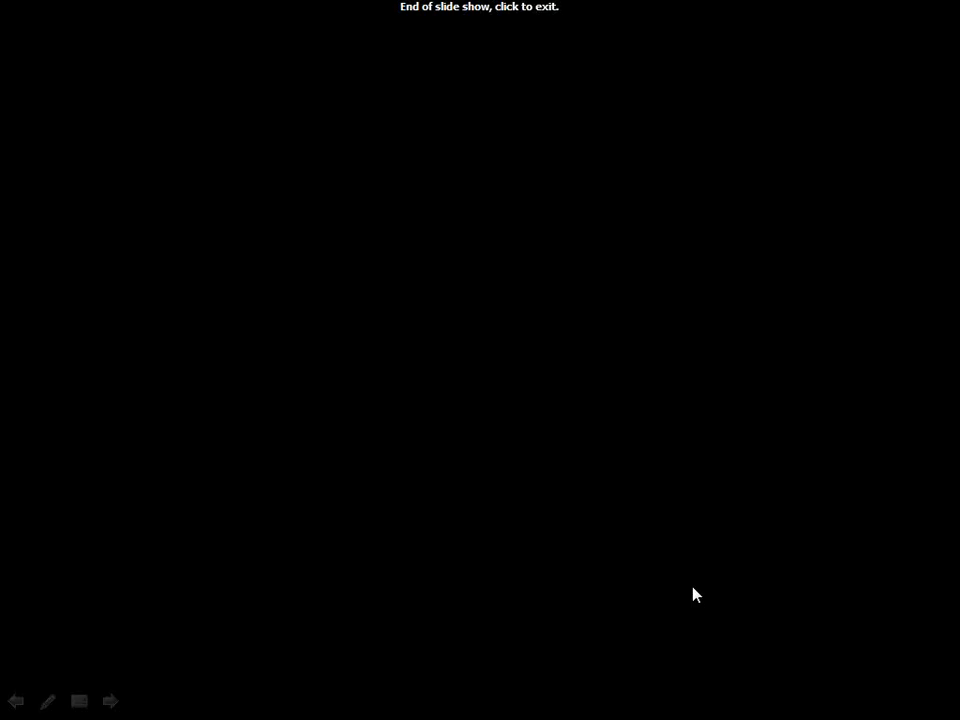
pyautogui.press('Left')
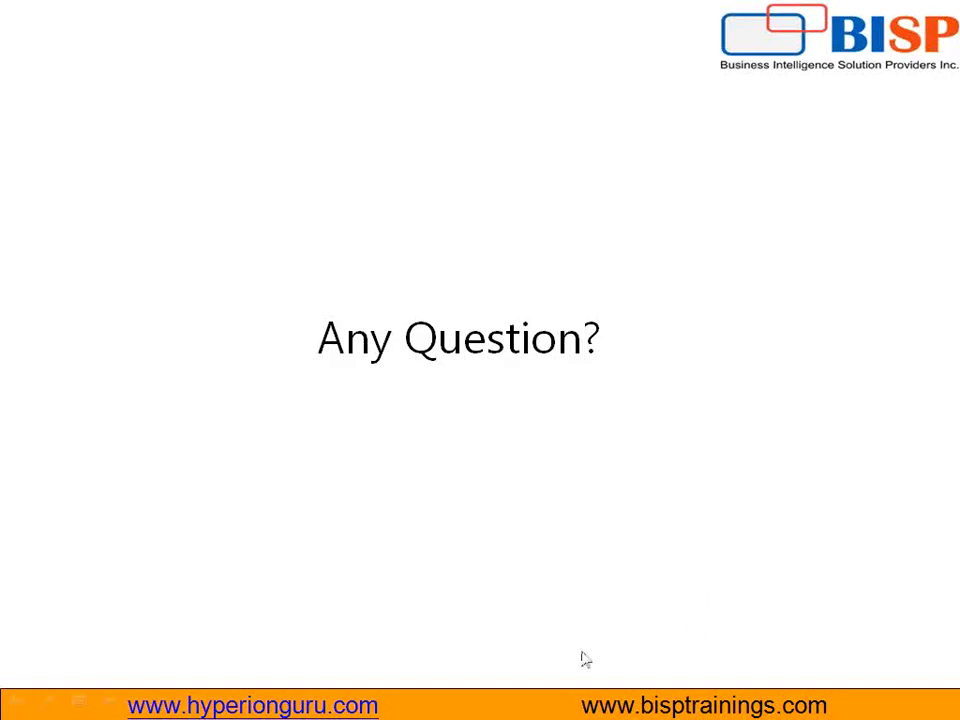